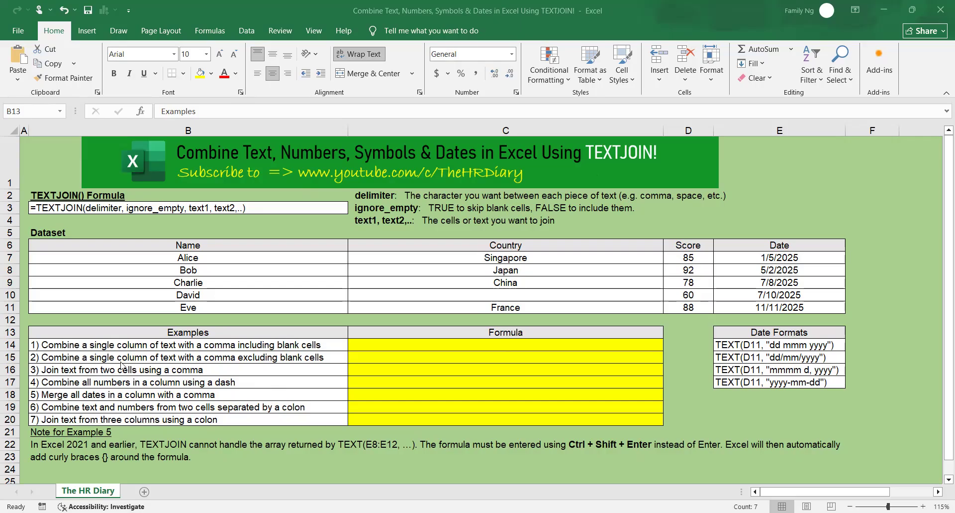
Step: Review the list of examples, the dataset table and the TEXTJOIN syntax in cell B3
drag(250, 338, 252, 419)
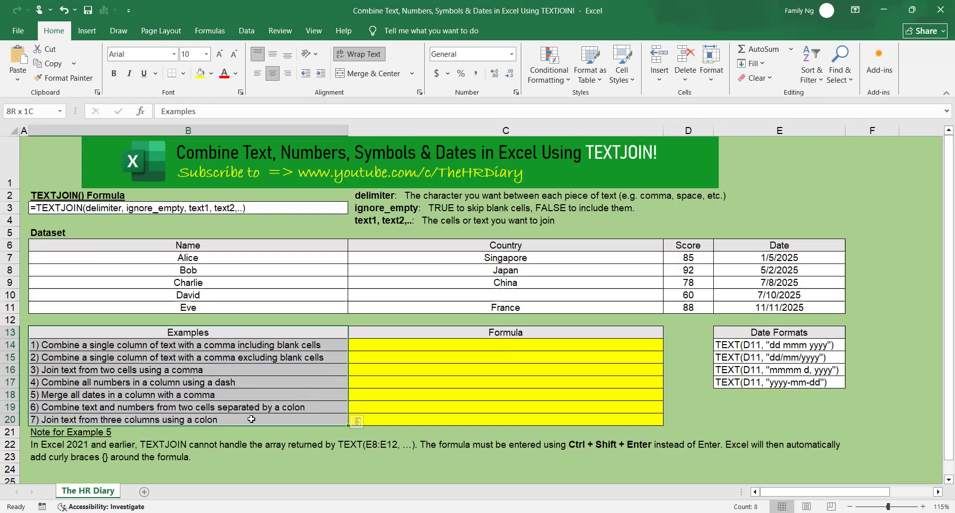
drag(229, 242, 751, 312)
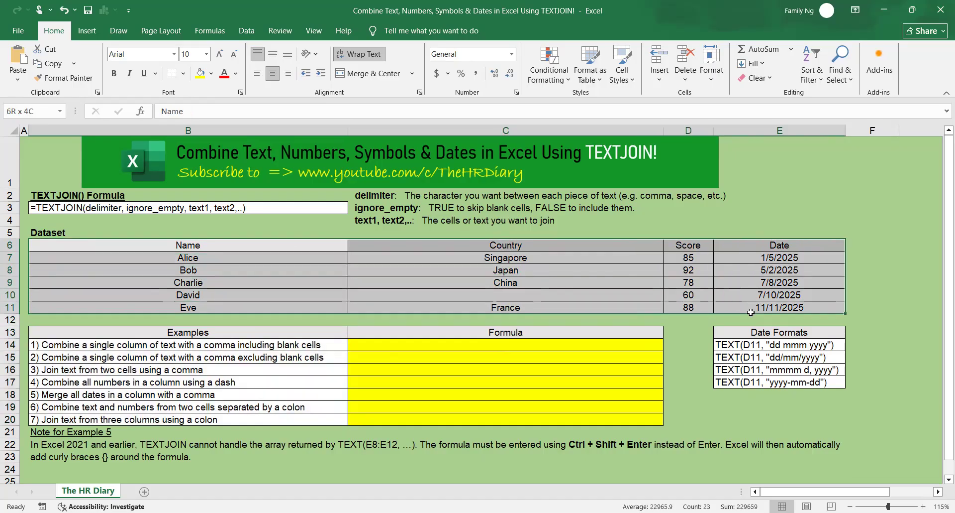
drag(318, 332, 312, 418)
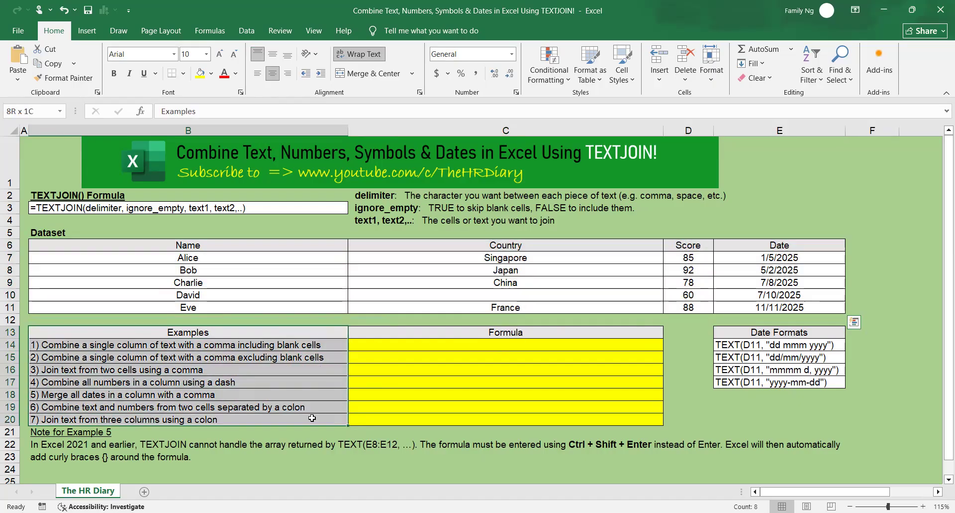
click(215, 208)
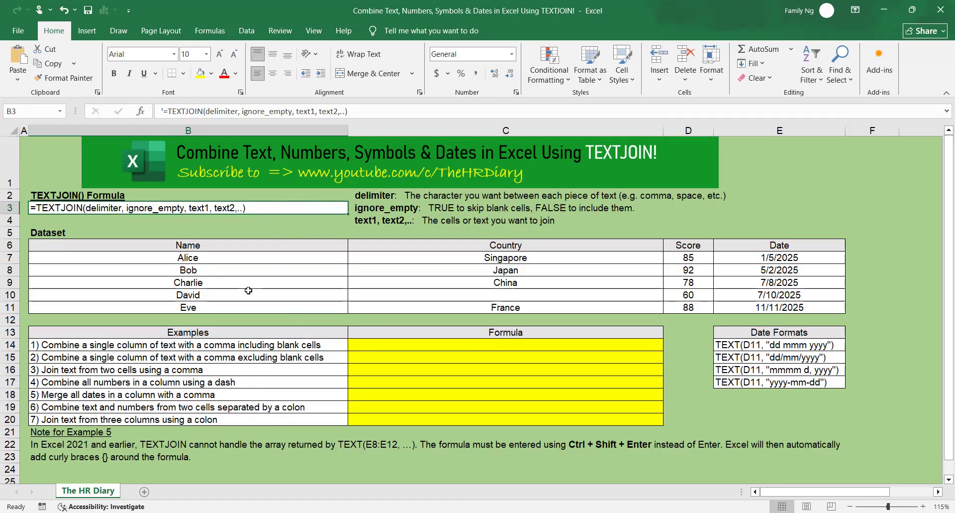
Step: Enter =TEXTJOIN(", ",FALSE,C7:C11) in C14 to combine the Country column with commas, including blank cells
click(8, 344)
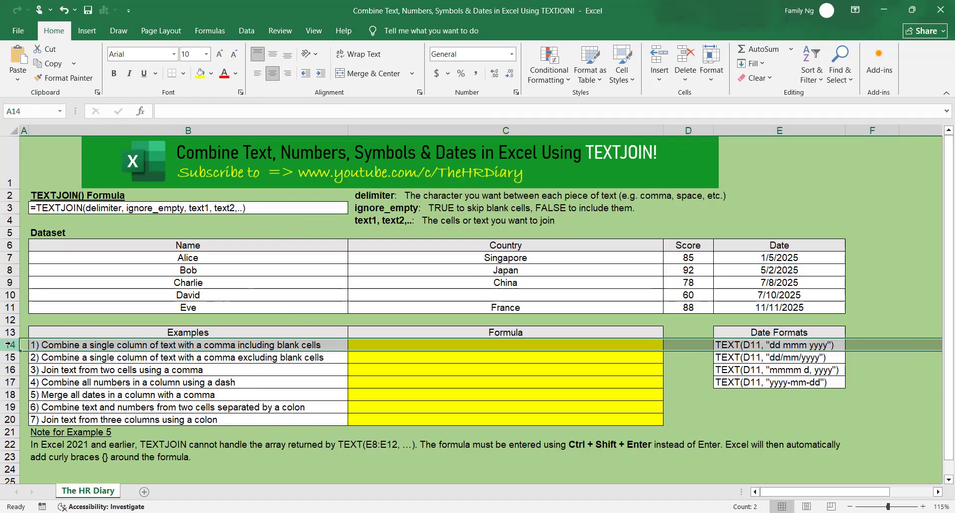
click(390, 347)
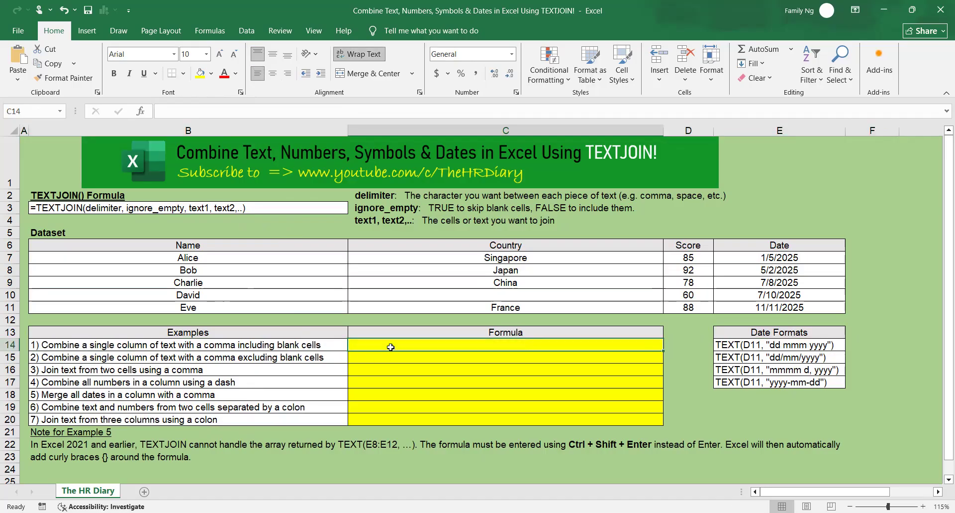
text(=text)
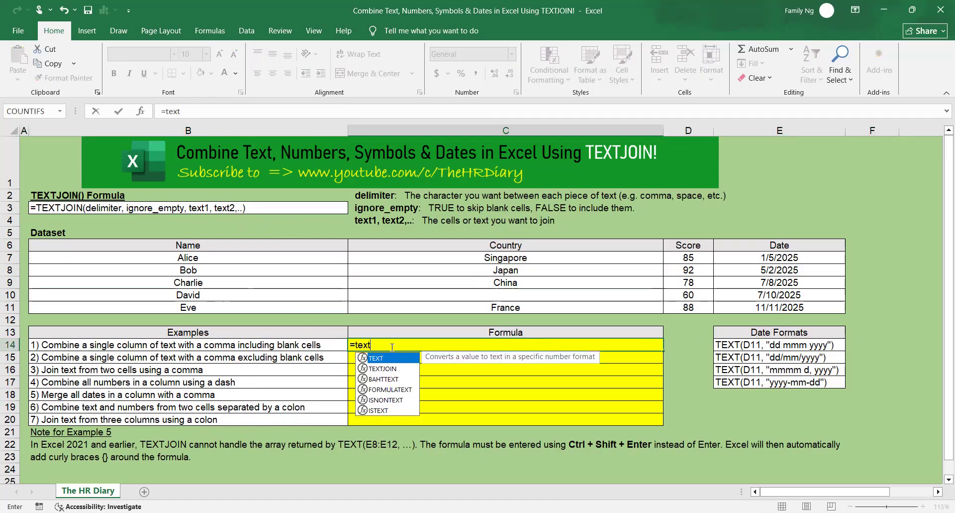
text(join)
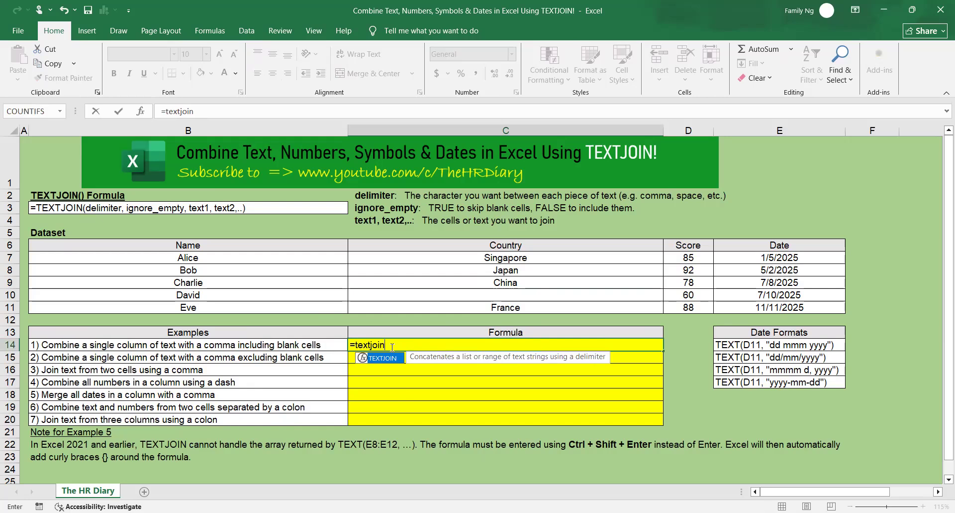
text(()
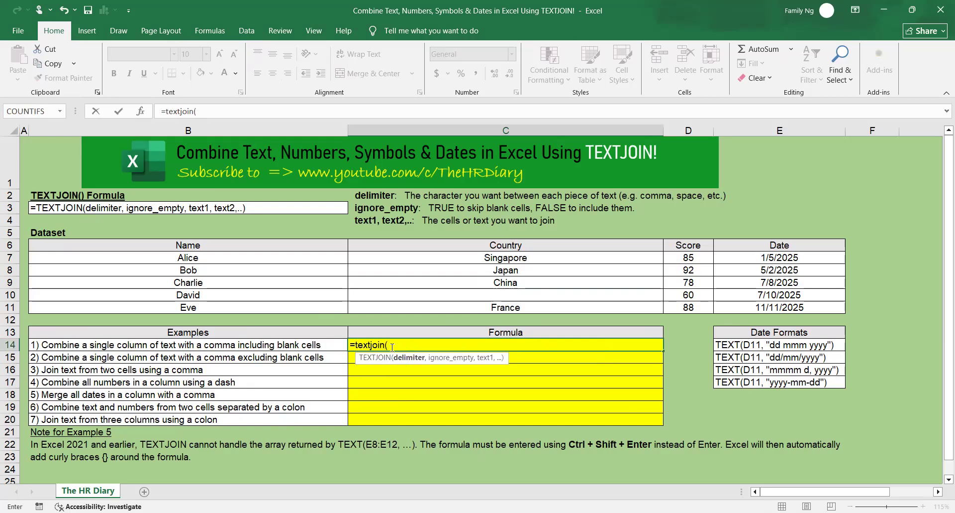
text(", ",)
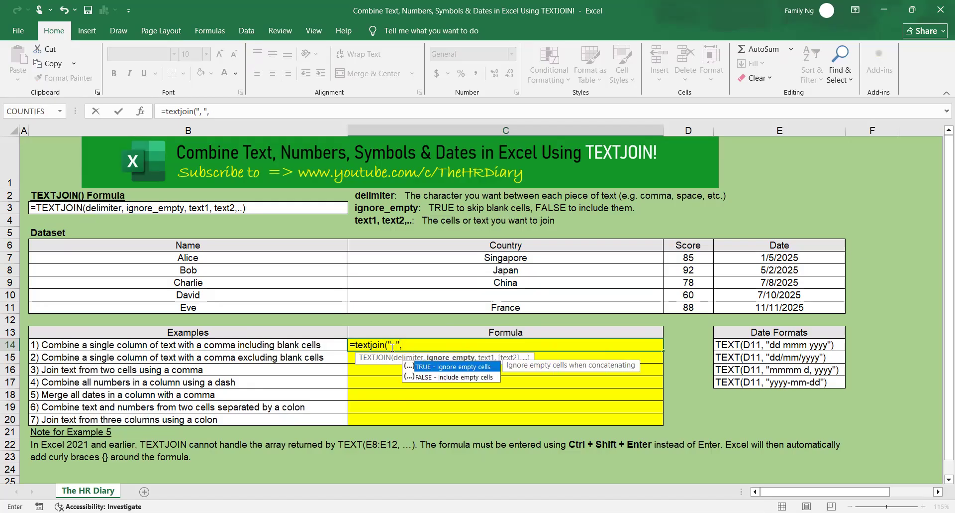
text(false)
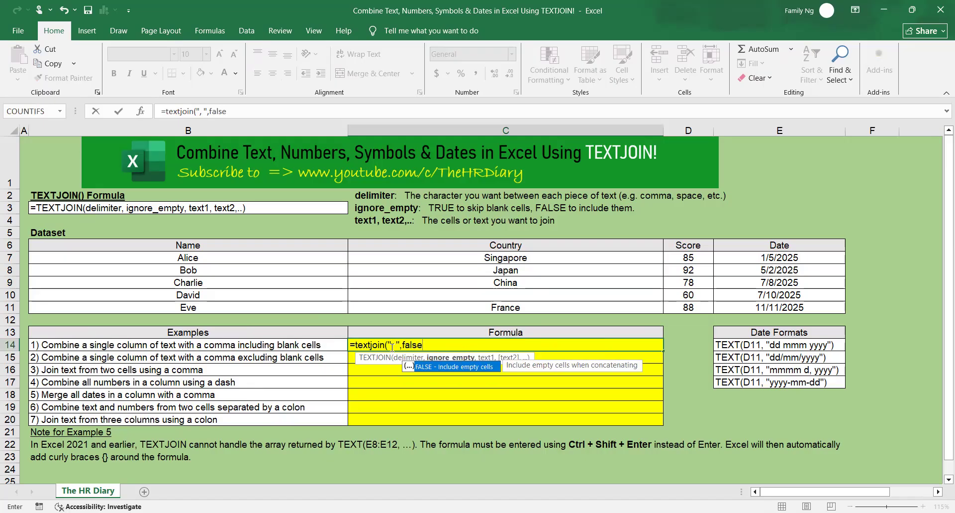
text(,)
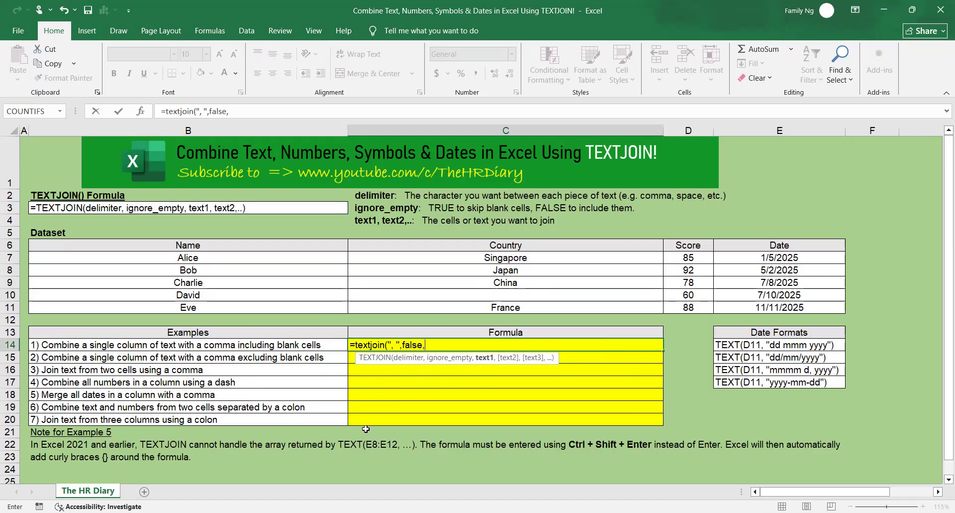
drag(505, 256, 509, 308)
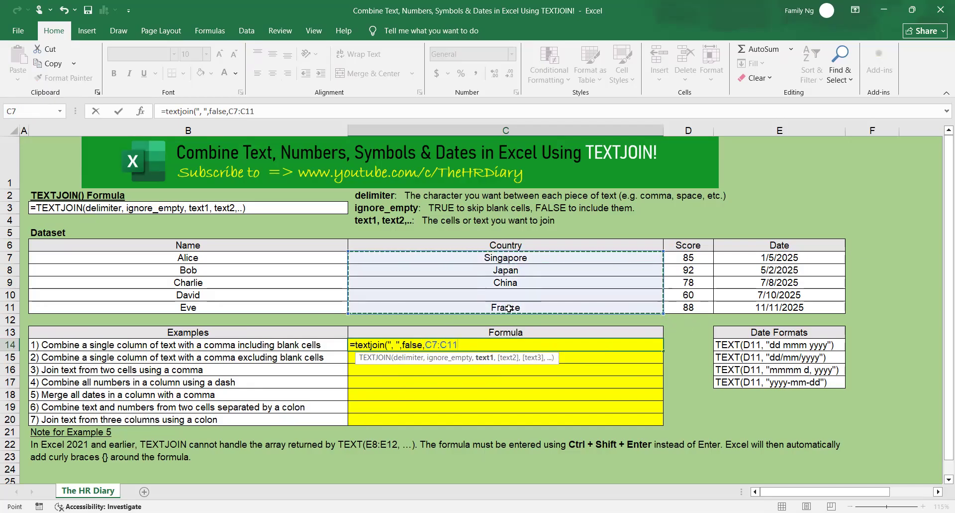
text())
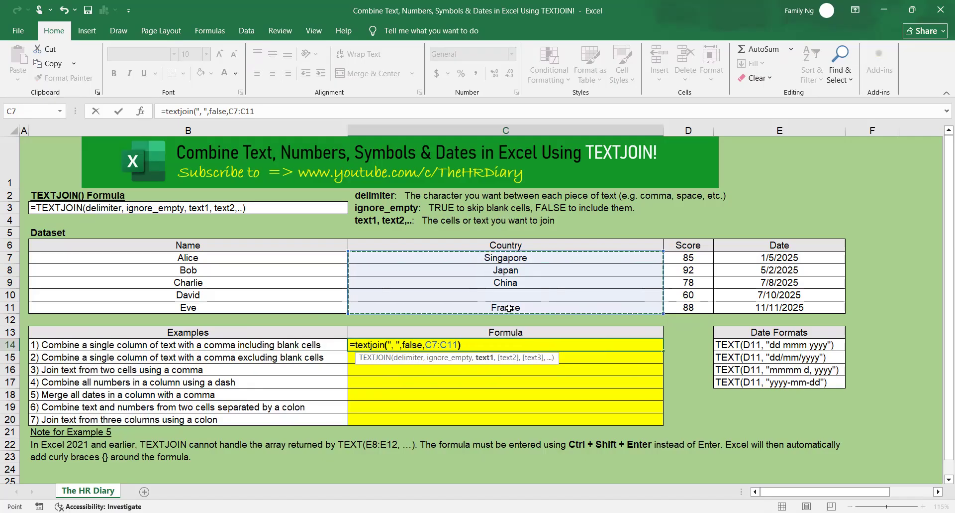
key(Return)
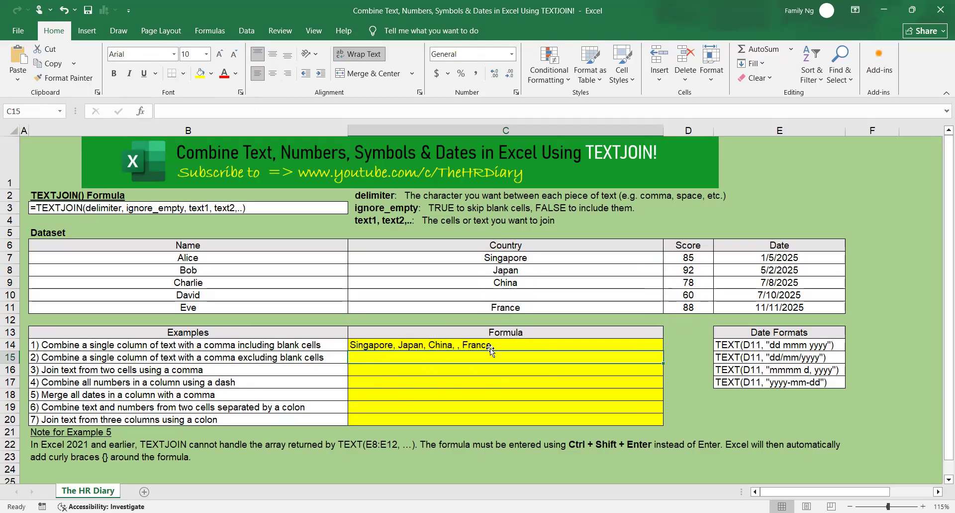
Step: Compare the formula and result in C14 with the Country range C7:C11 and its blank cell C10
drag(510, 257, 512, 310)
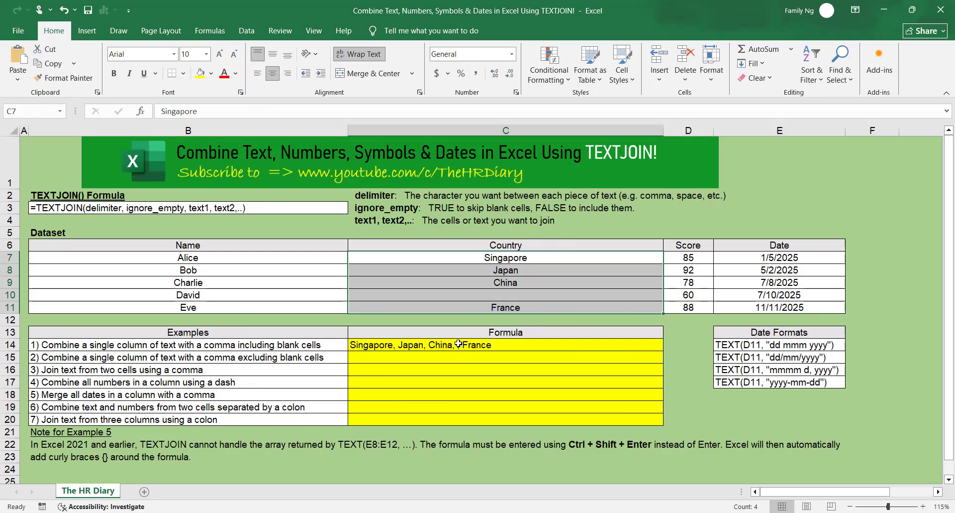
click(520, 295)
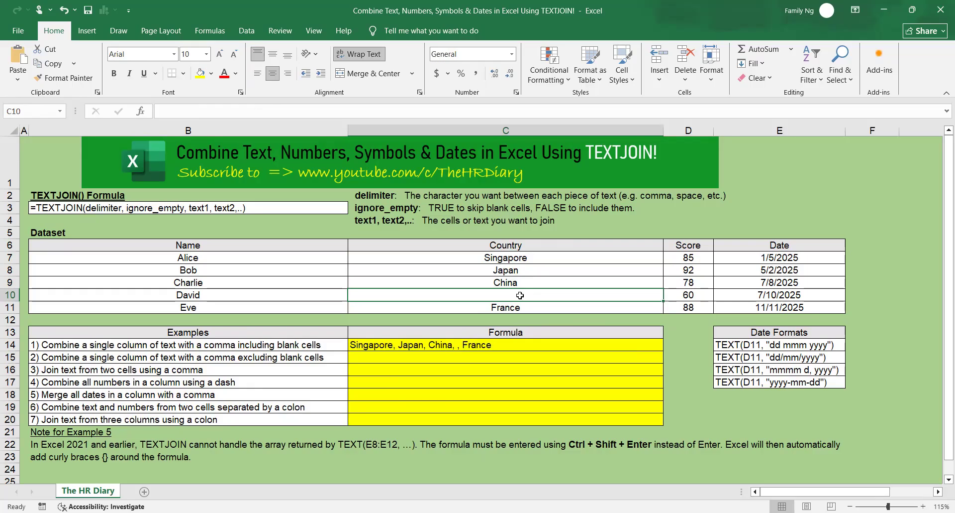
click(496, 342)
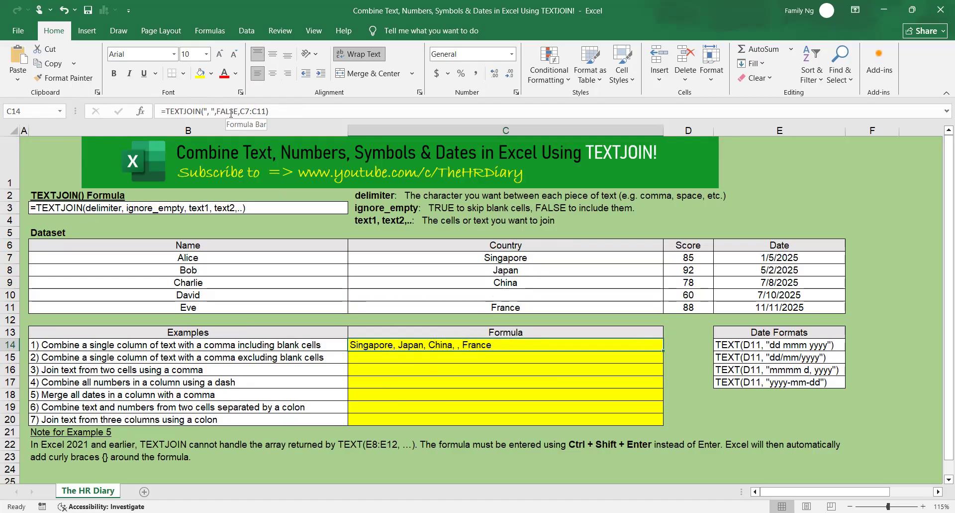
click(512, 294)
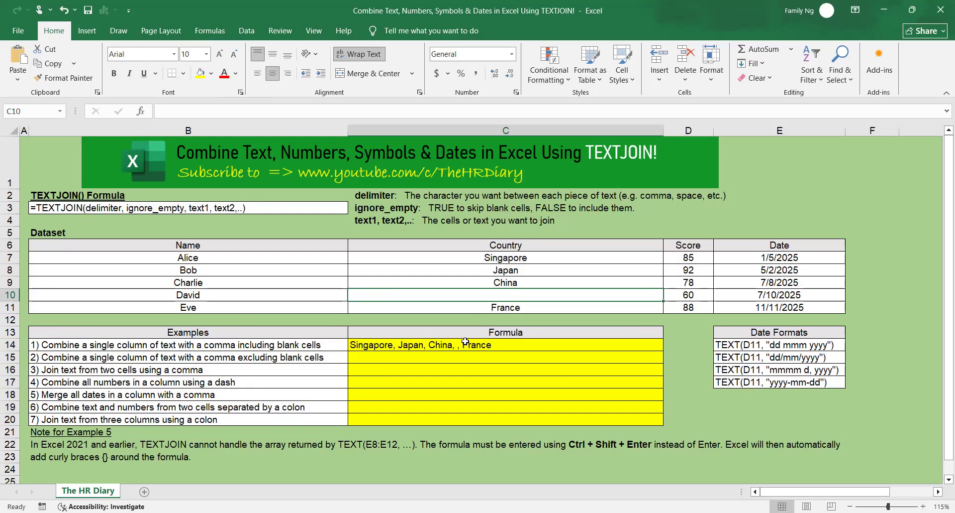
click(421, 349)
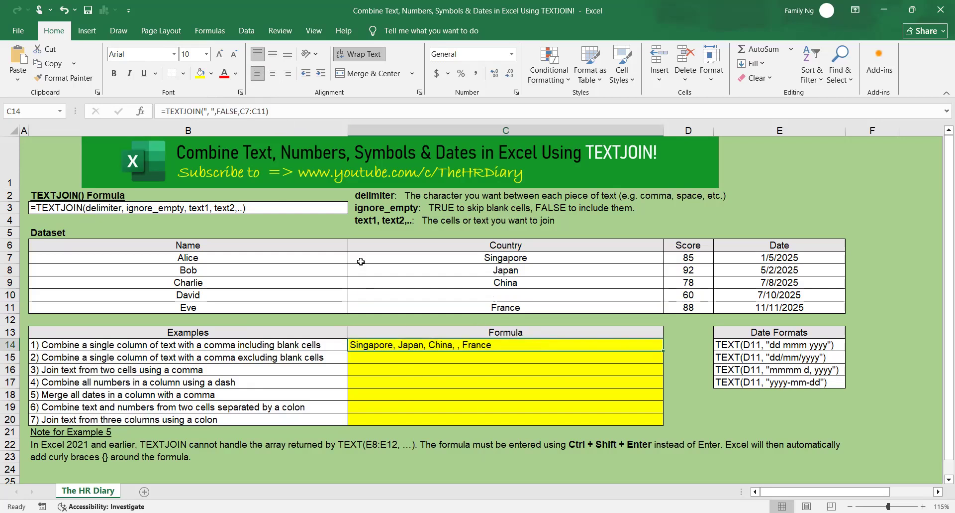
click(243, 110)
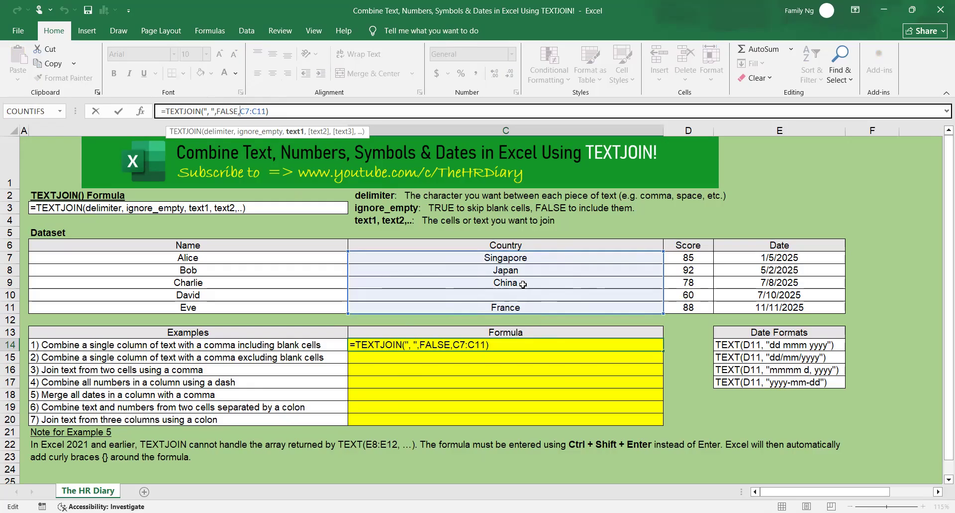
key(ctrl+Return)
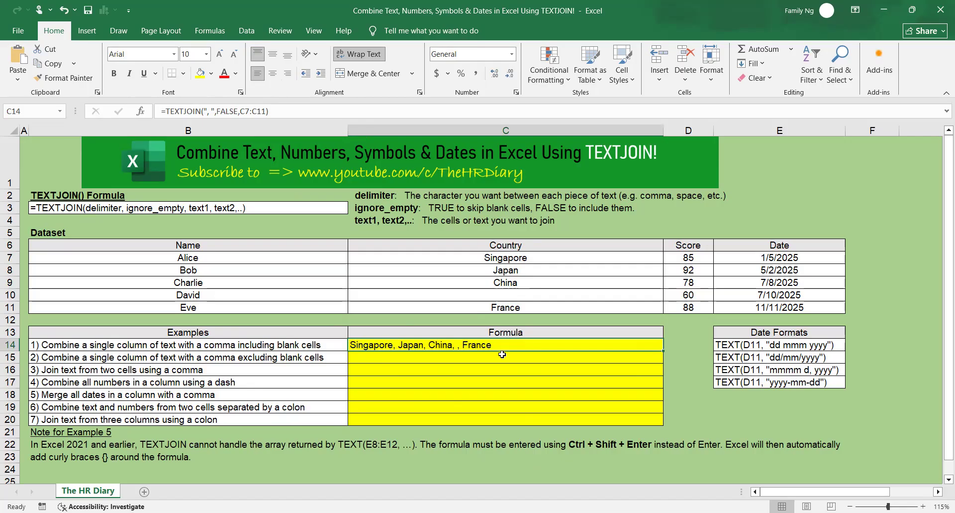
Step: Enter =TEXTJOIN(", ",TRUE,C7:C11) in C15 to combine the Country column with commas, excluding blank cells
click(9, 357)
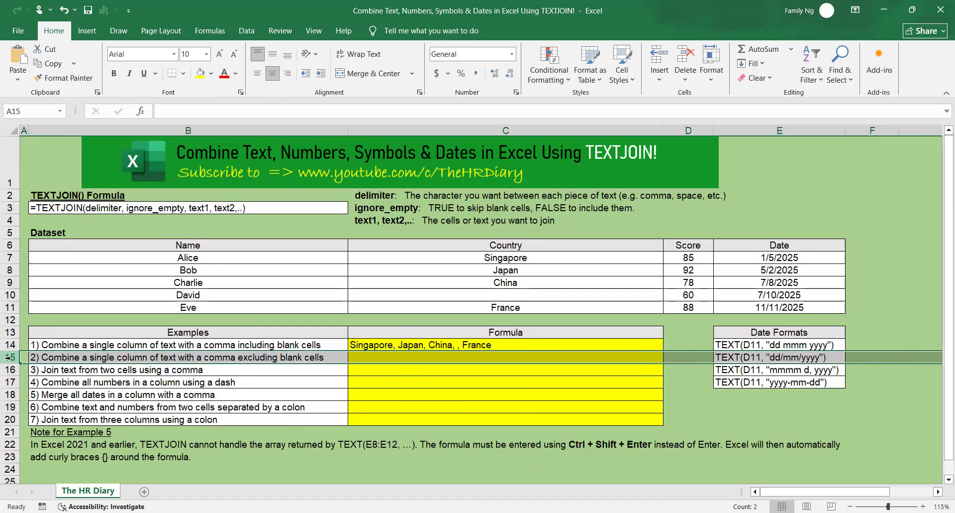
click(6, 344)
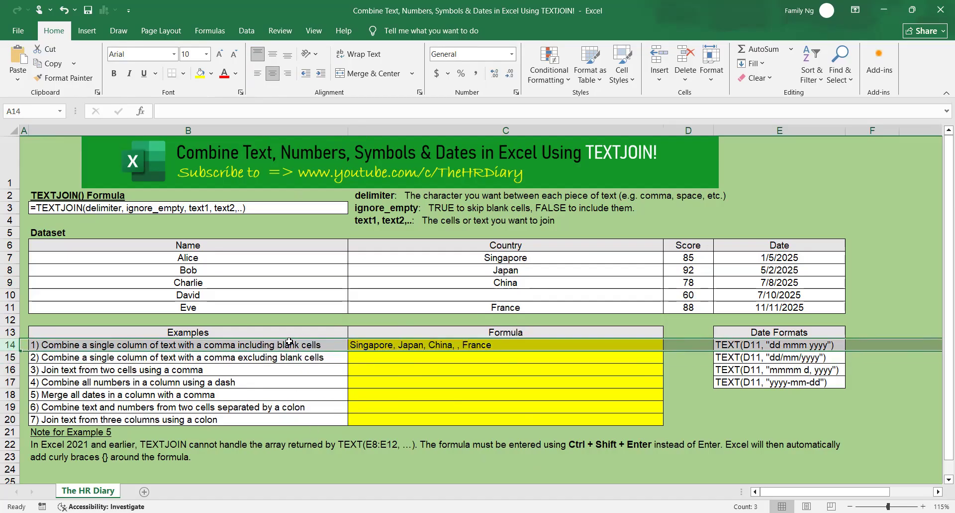
click(297, 360)
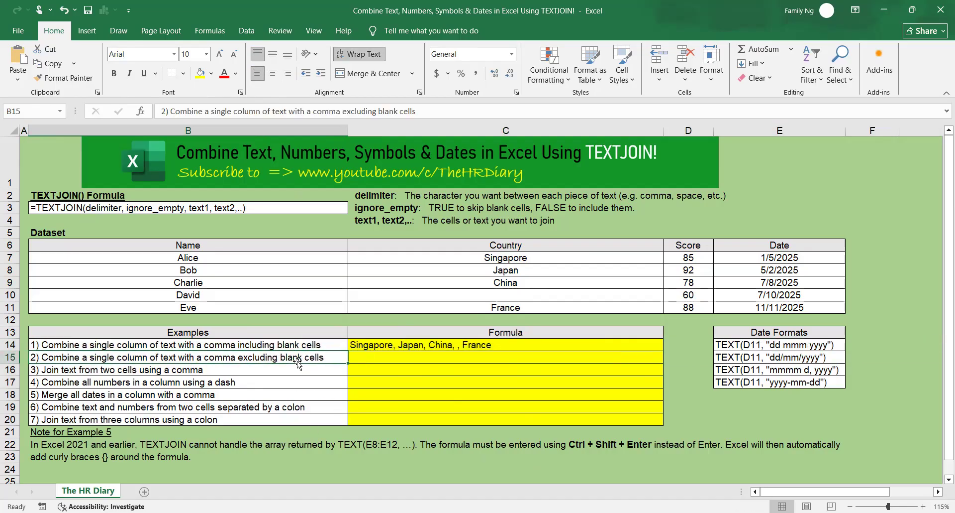
click(418, 360)
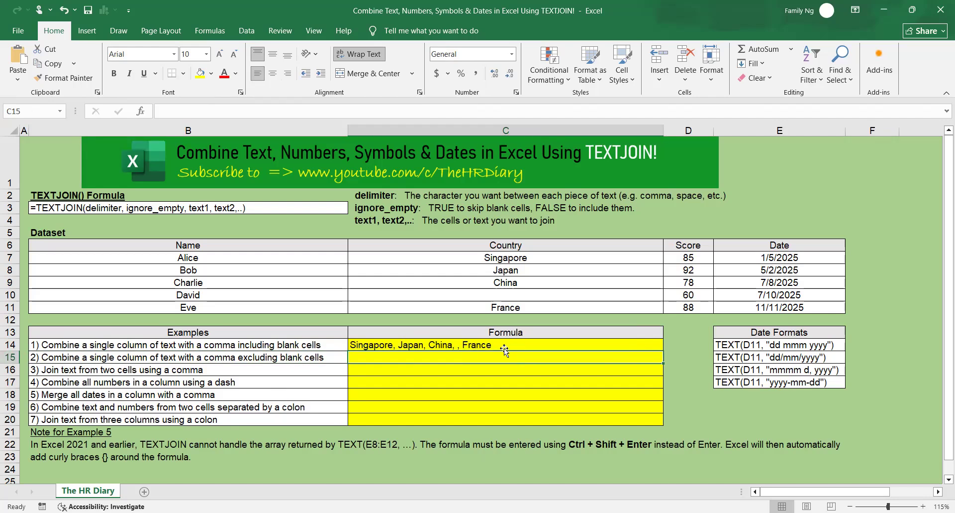
text(=)
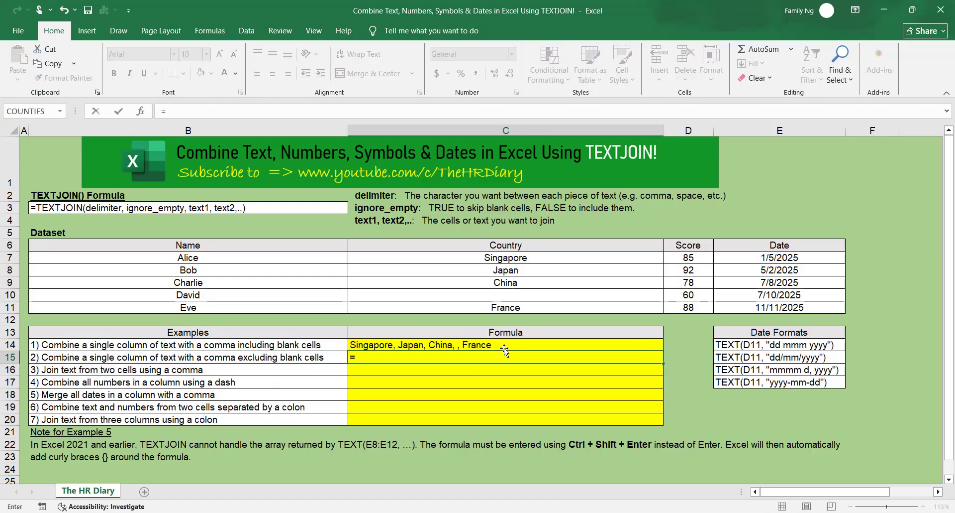
text(textjoin)
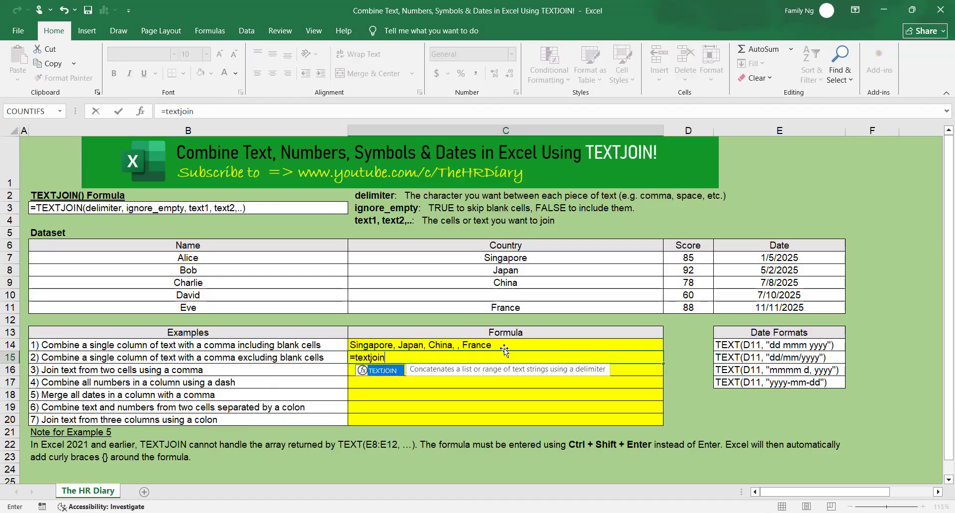
text(()
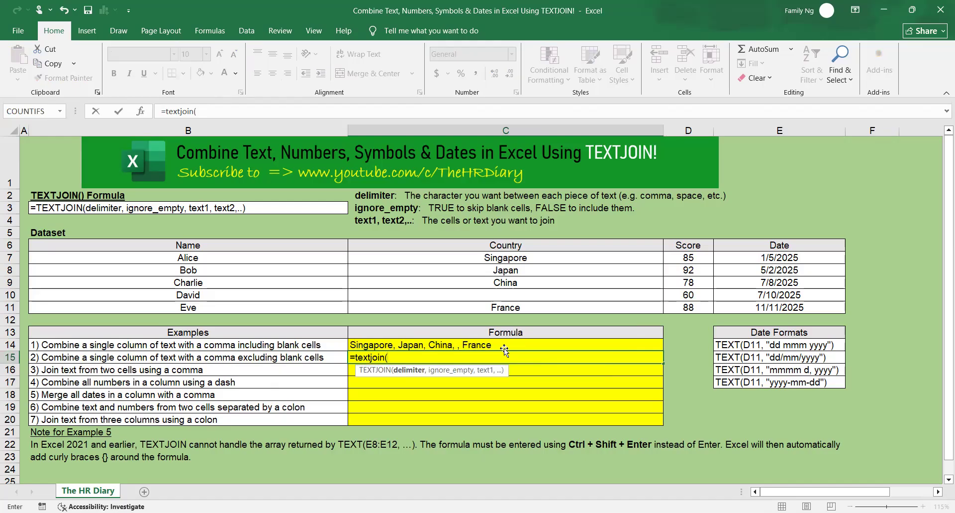
text(", ",)
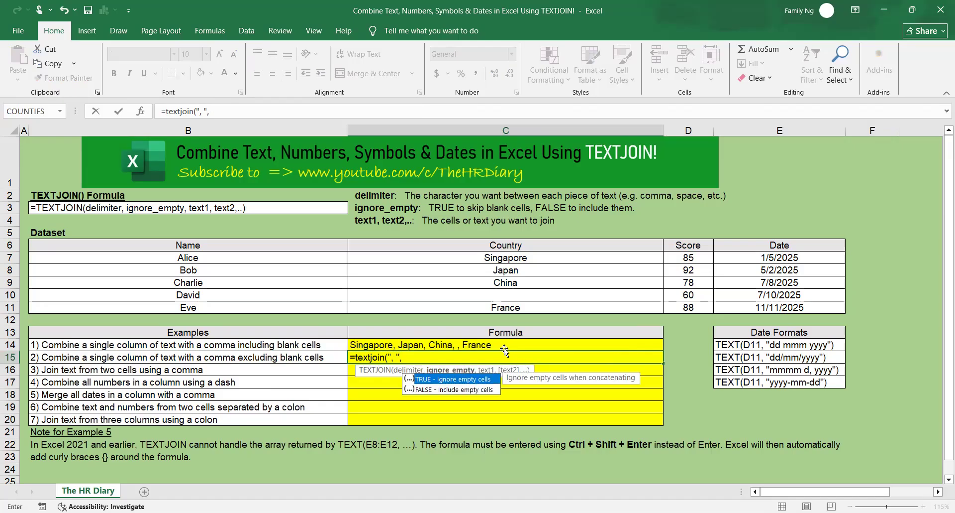
text(true)
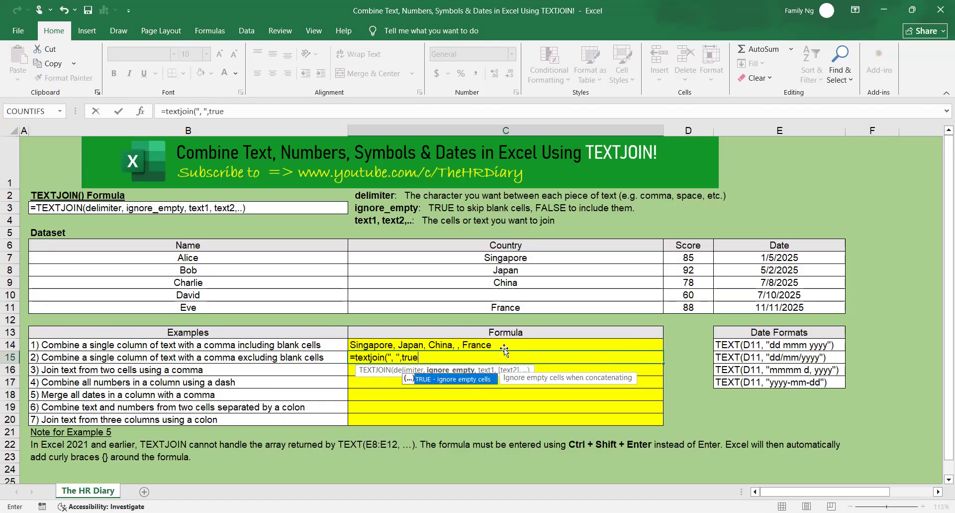
text(,)
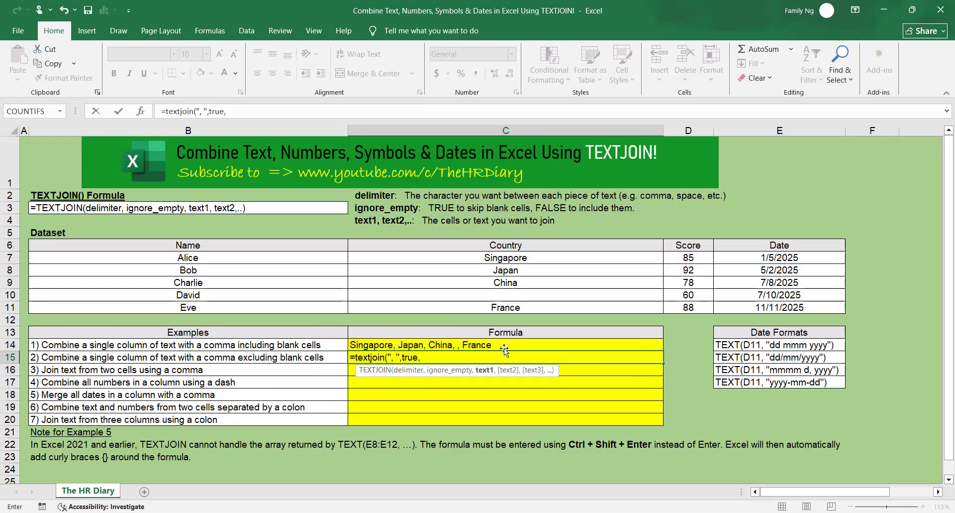
click(591, 257)
shift+click(584, 305)
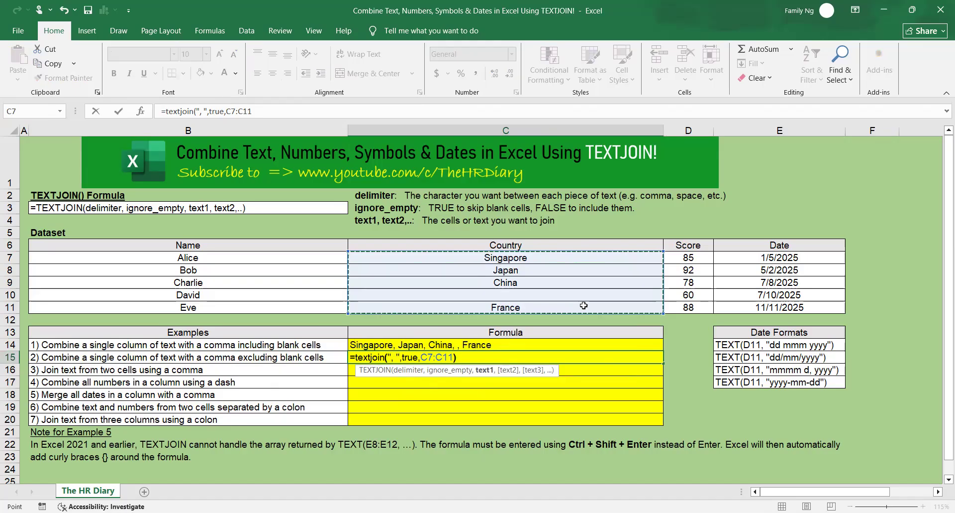
text())
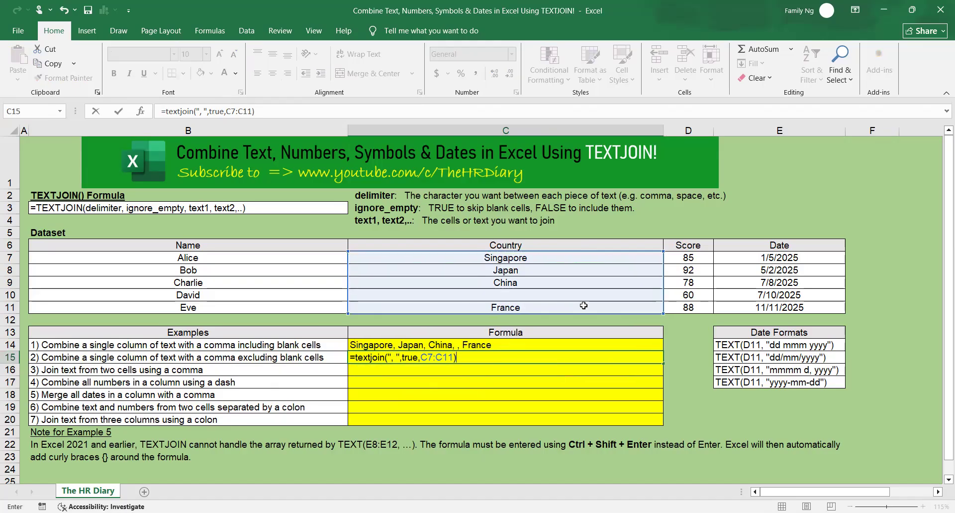
key(Return)
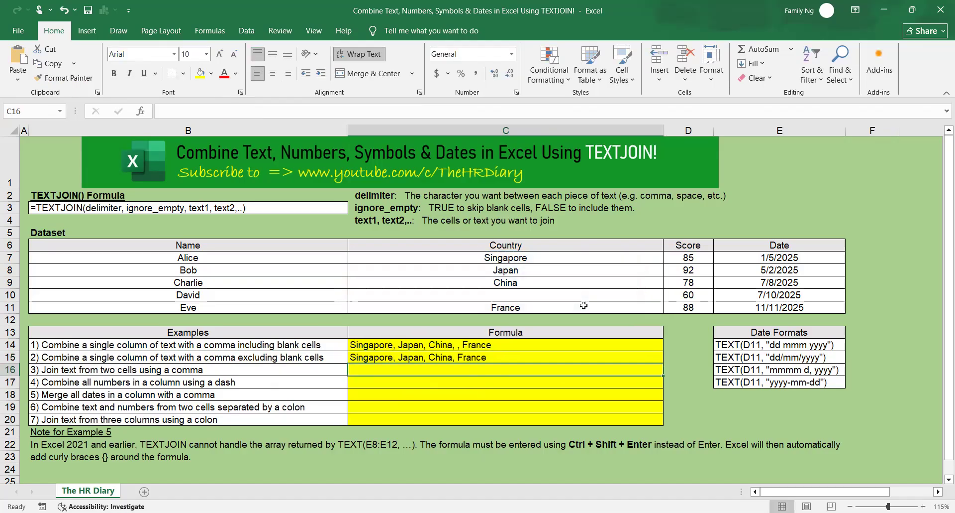
Step: Examine the delimiter, ignore_empty and range arguments of the TEXTJOIN formula in C15
click(496, 352)
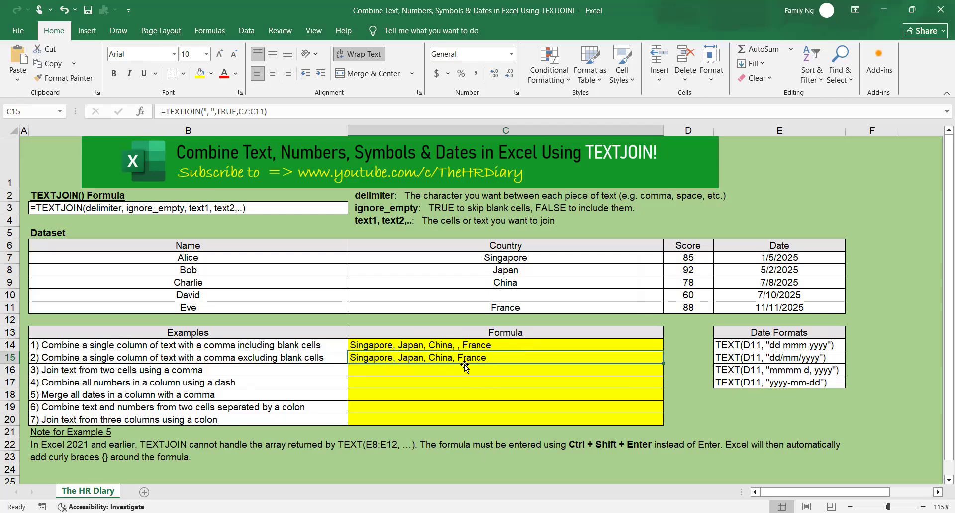
click(231, 111)
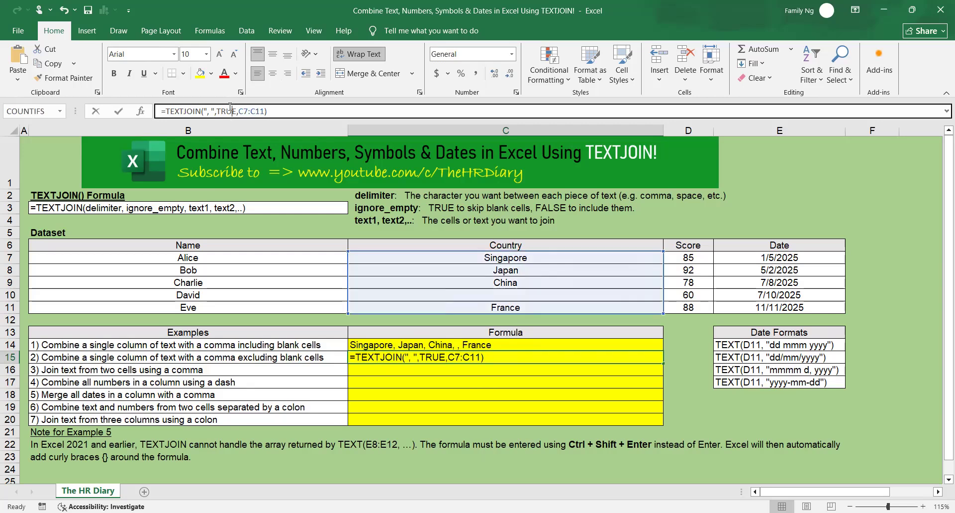
double_click(231, 109)
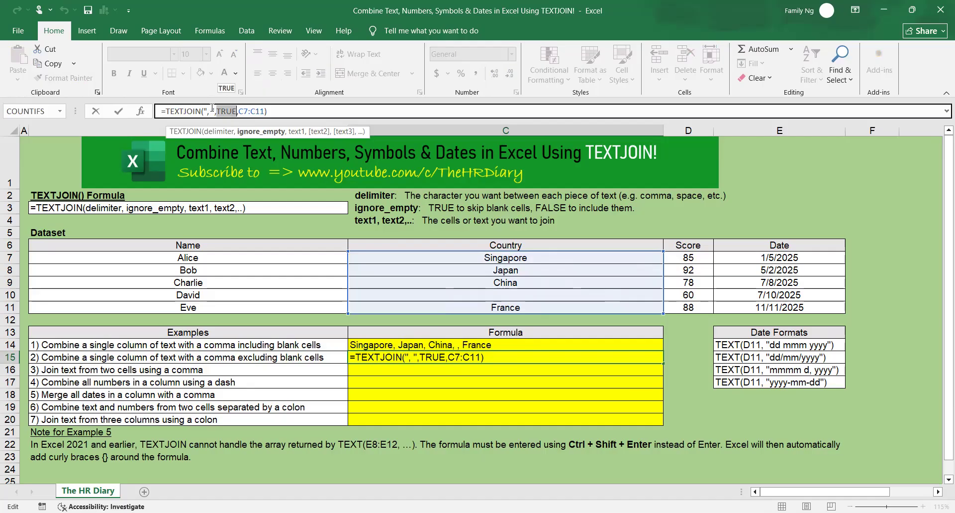
double_click(206, 109)
drag(212, 113, 207, 116)
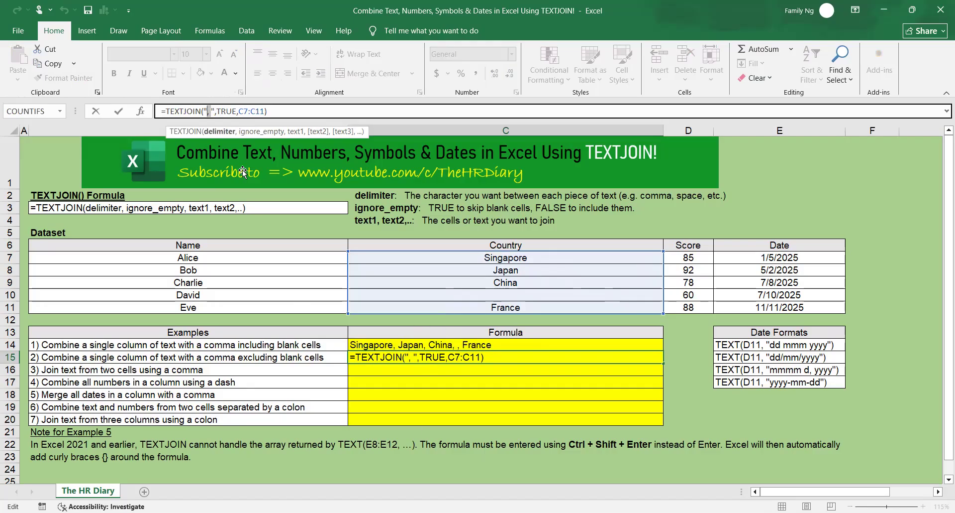
click(232, 110)
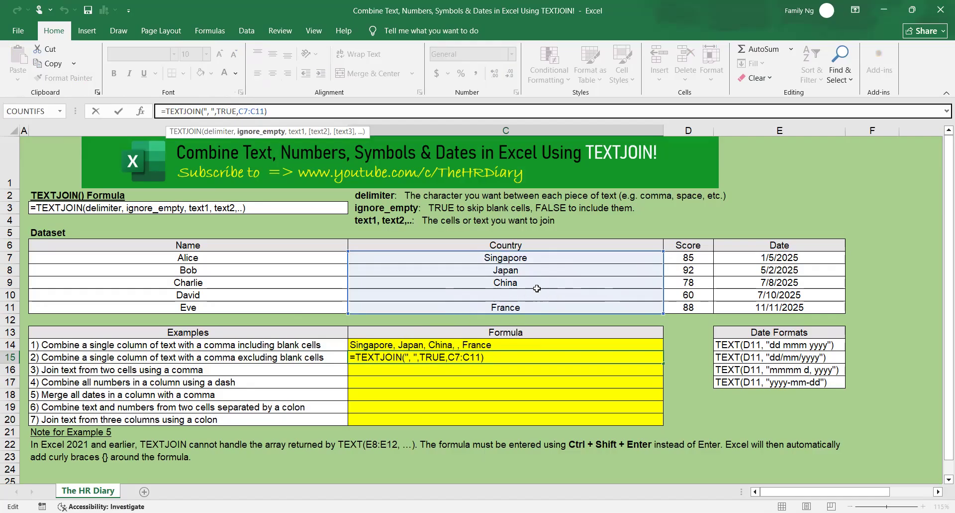
click(243, 113)
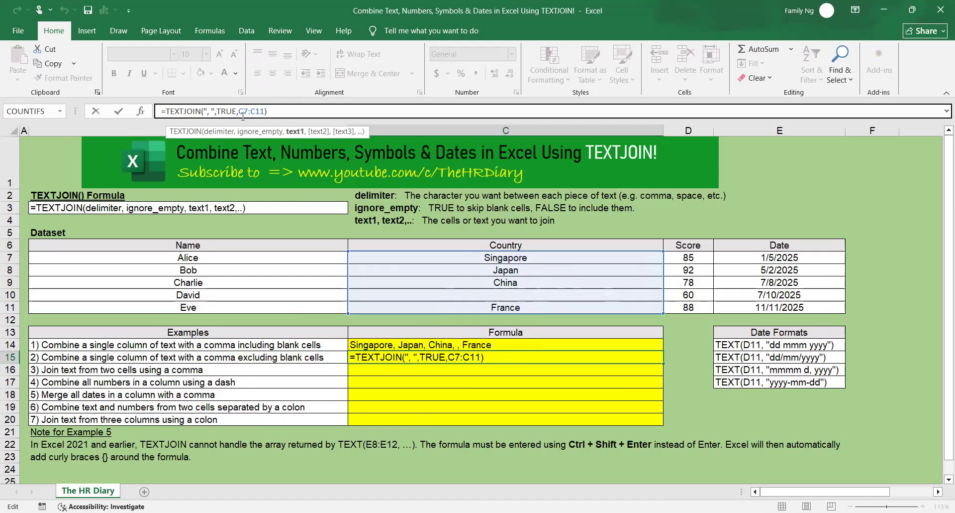
click(325, 112)
key(Return)
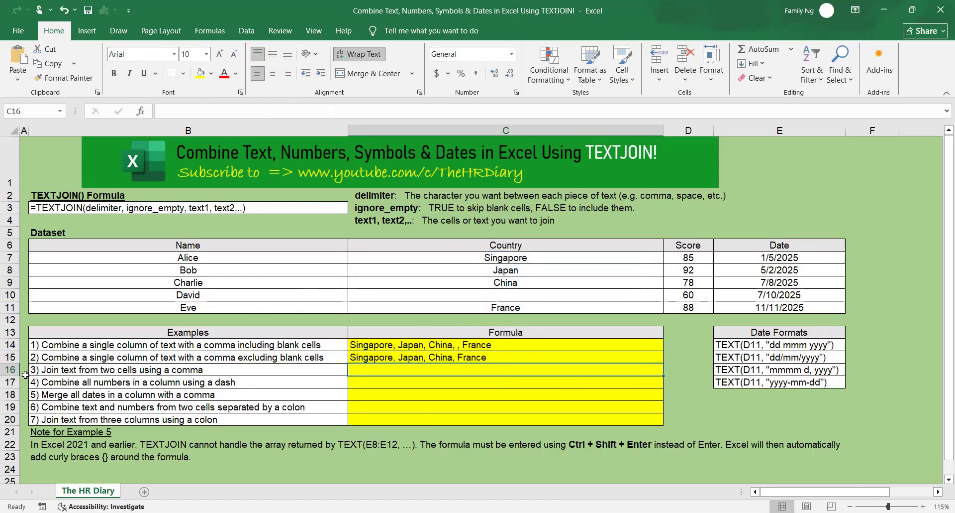
Step: Enter =TEXTJOIN(", ",TRUE,B7:C7) in C16 to join the first record's name and country with a comma
click(11, 369)
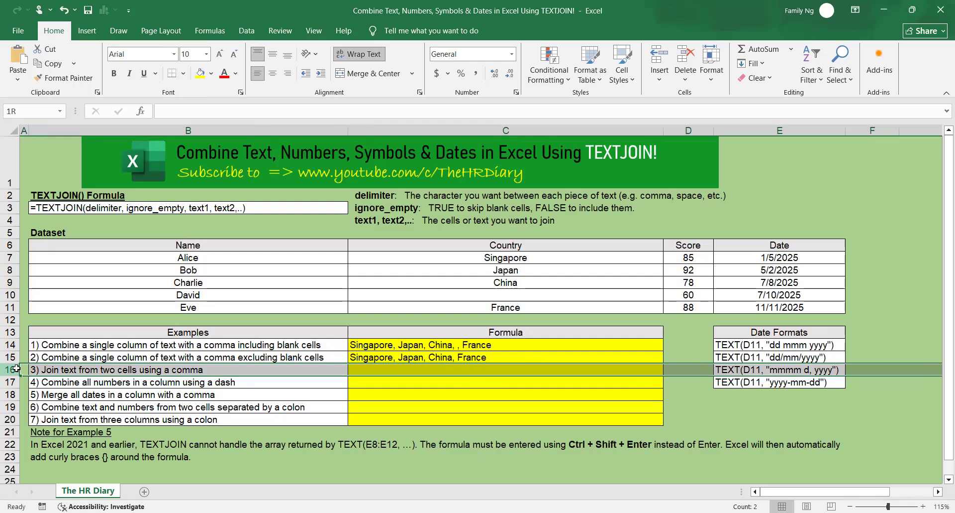
click(240, 260)
drag(241, 259, 419, 258)
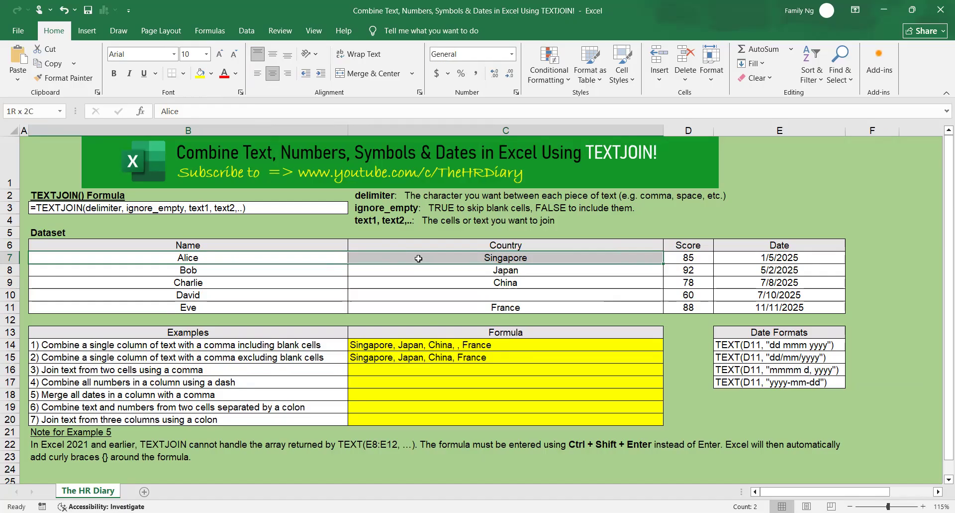
click(463, 381)
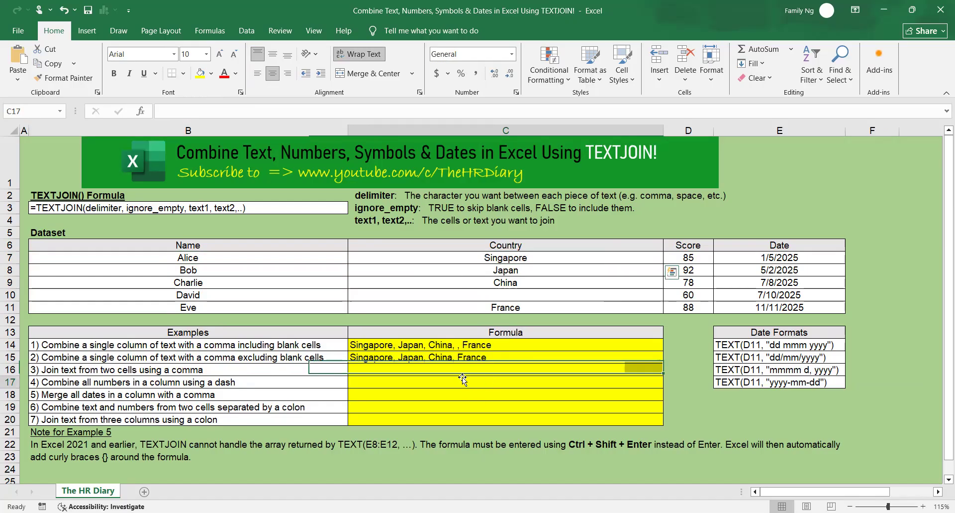
key(Up)
text(=)
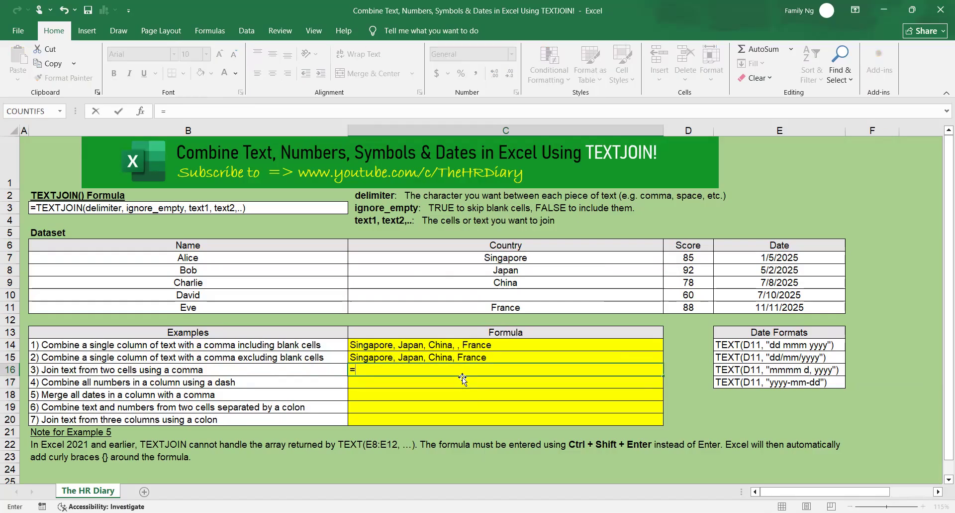
text(textjo)
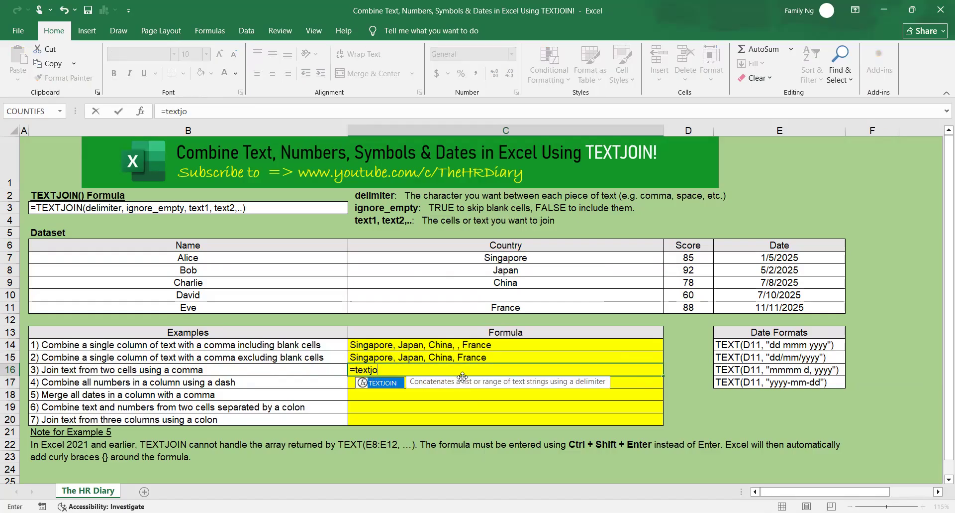
text(in()
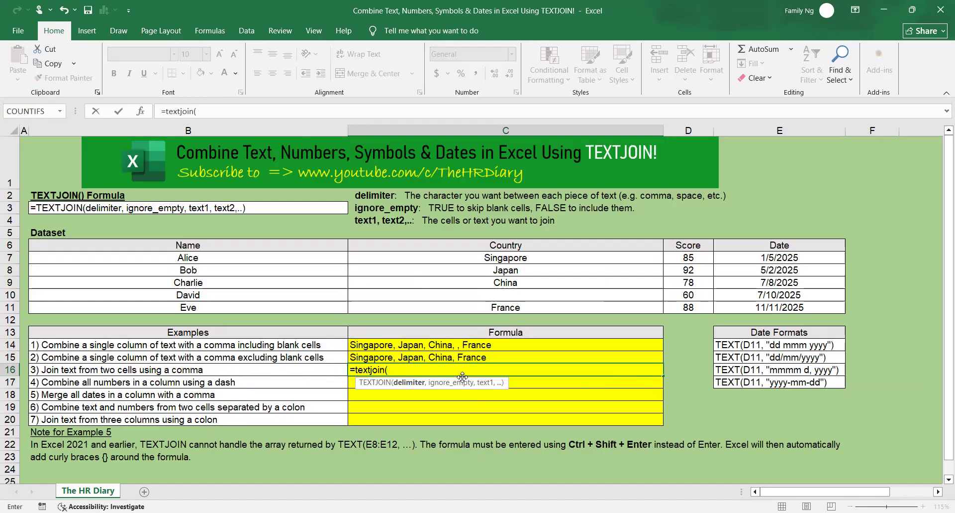
text(", ",true)
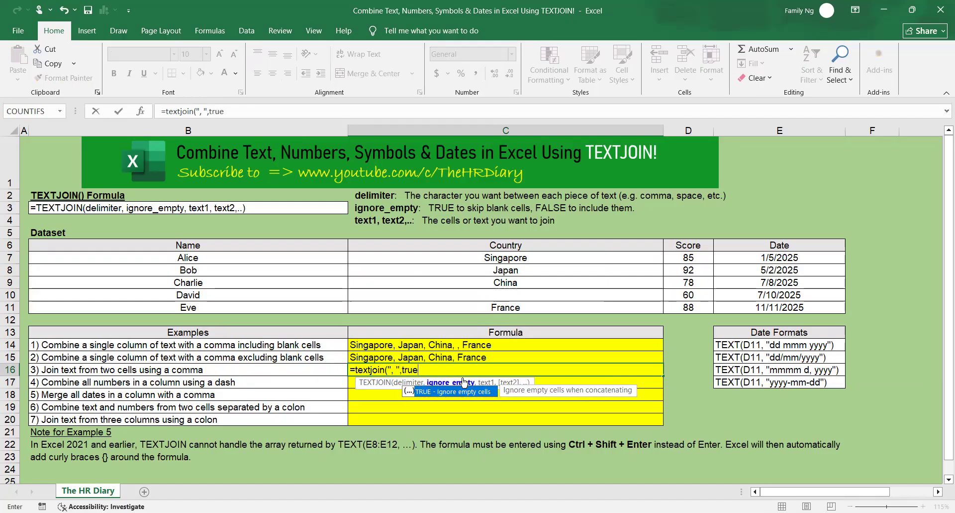
text(,)
drag(260, 259, 437, 258)
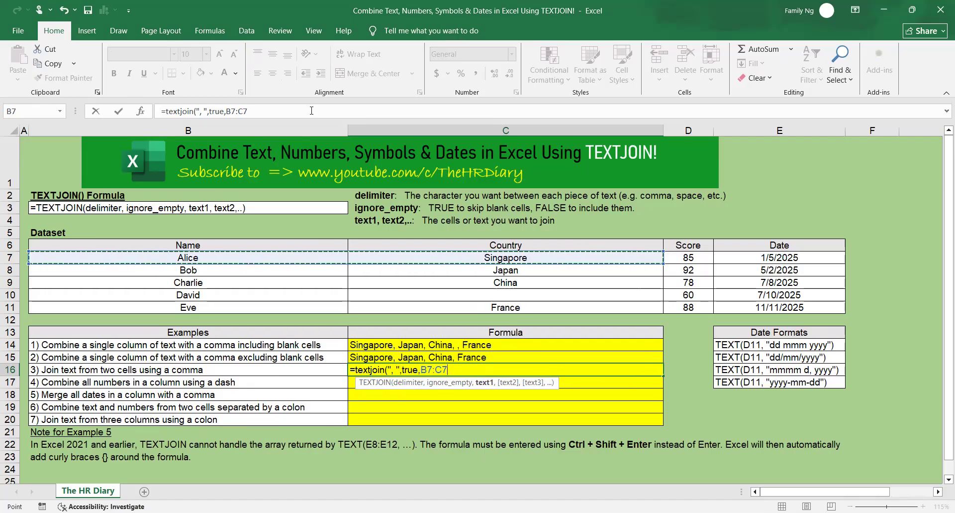
click(312, 110)
text())
key(Return)
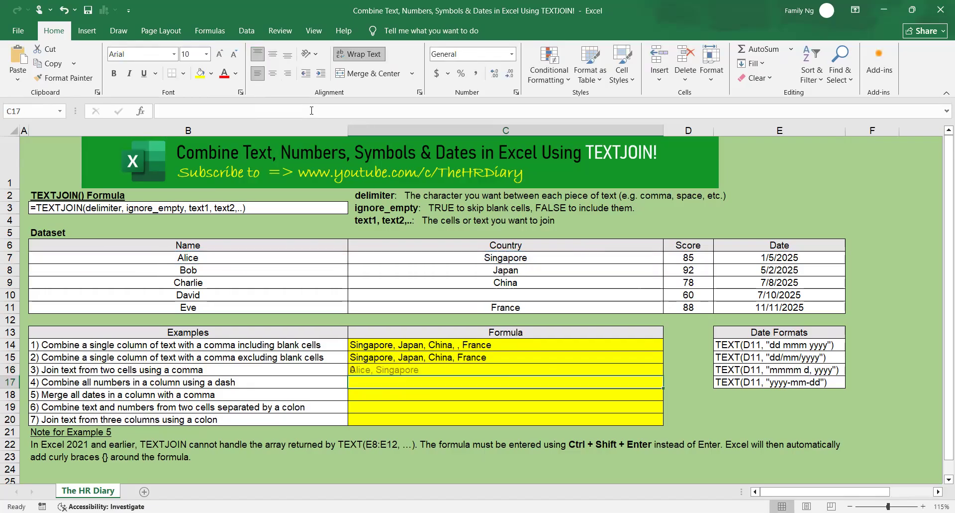
Step: Compare the C16 formula's delimiter and range arguments with the source cells B7:C7
key(Up)
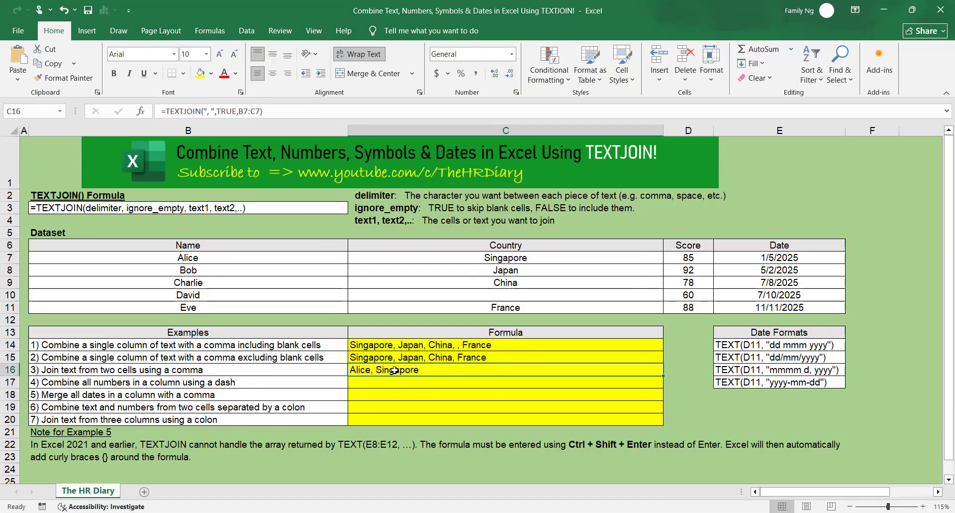
click(208, 110)
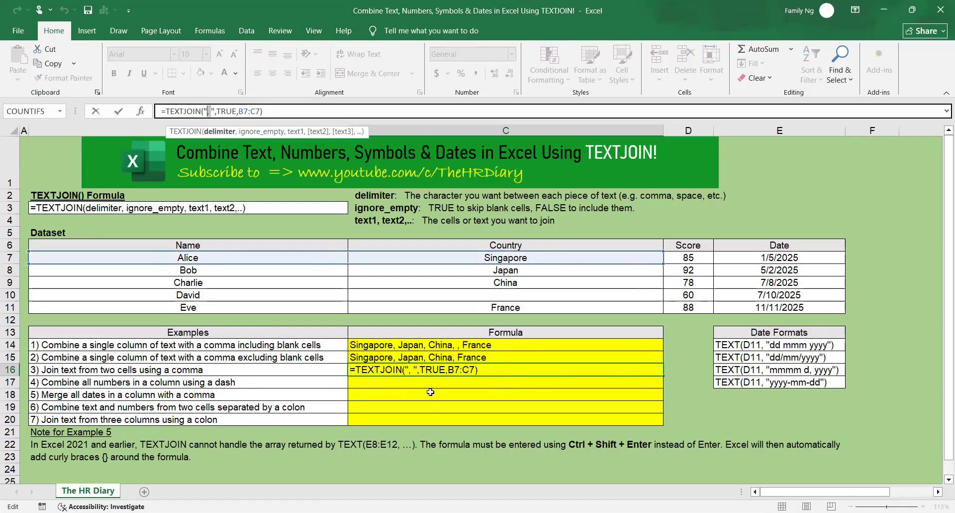
key(ctrl+Return)
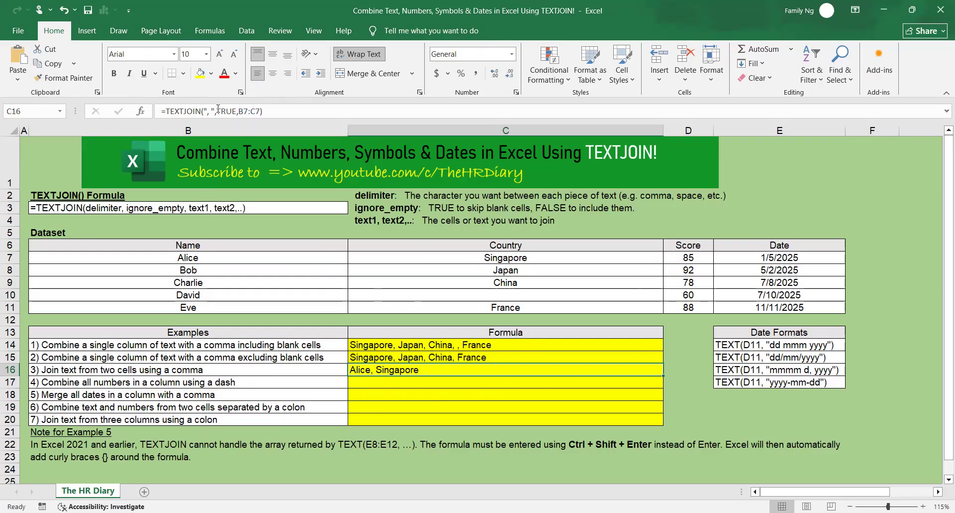
drag(306, 256, 386, 259)
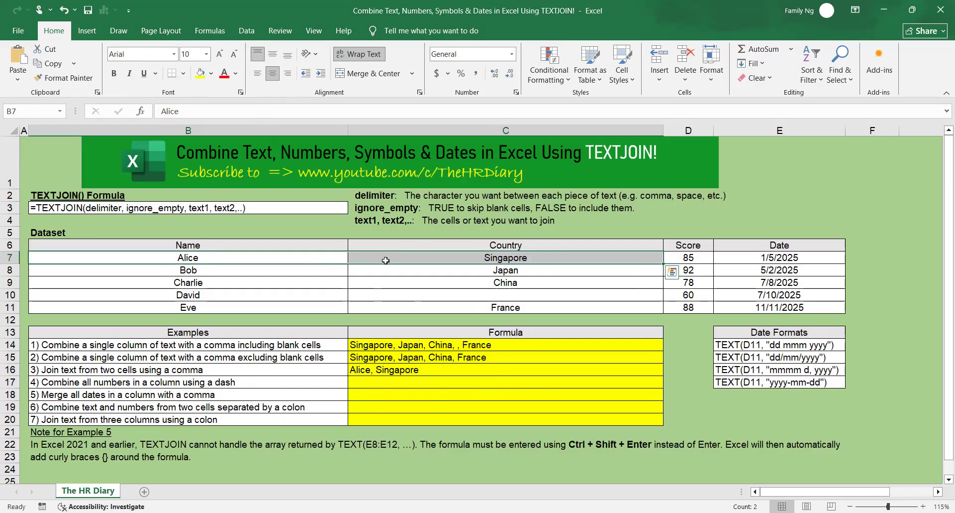
click(409, 371)
click(245, 112)
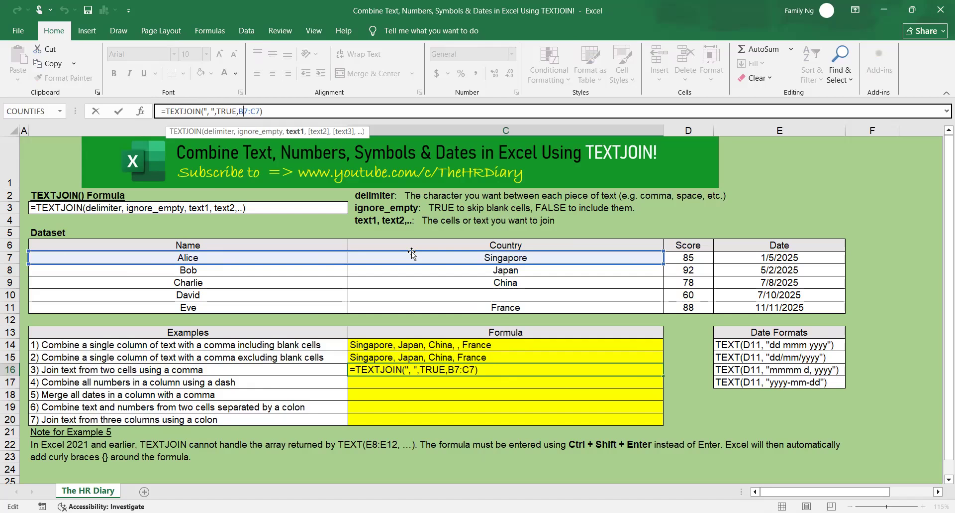
key(Return)
click(472, 368)
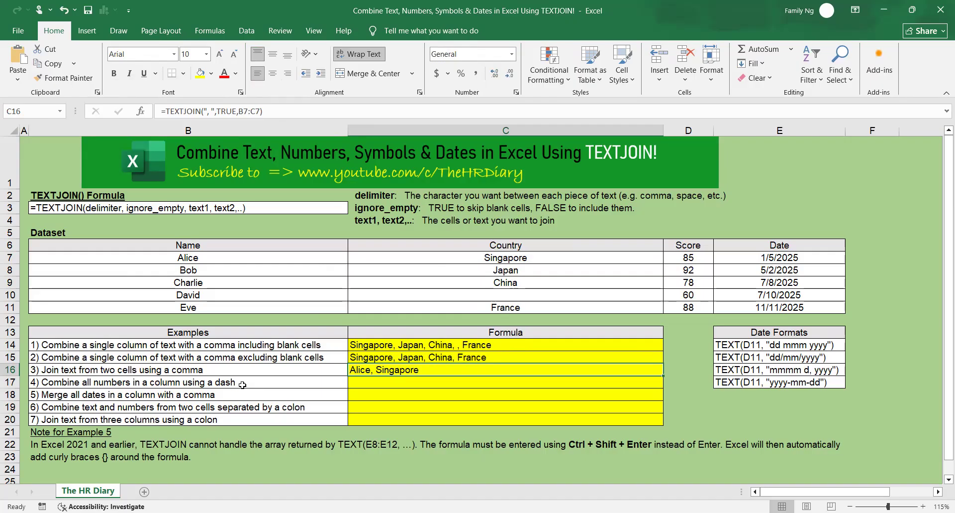
Step: Enter =TEXTJOIN("-",TRUE,D7:D11) in C17 to combine all the Score numbers with dashes
click(243, 385)
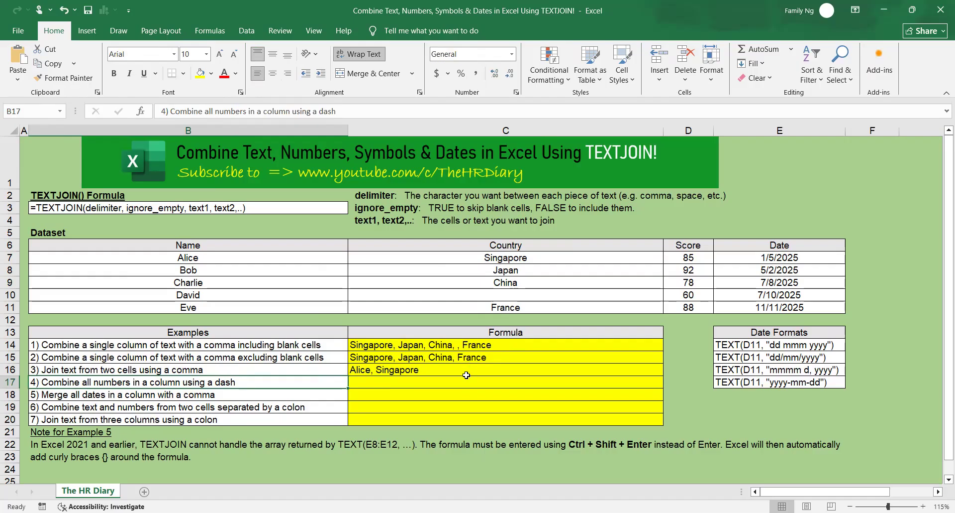
drag(706, 253, 707, 310)
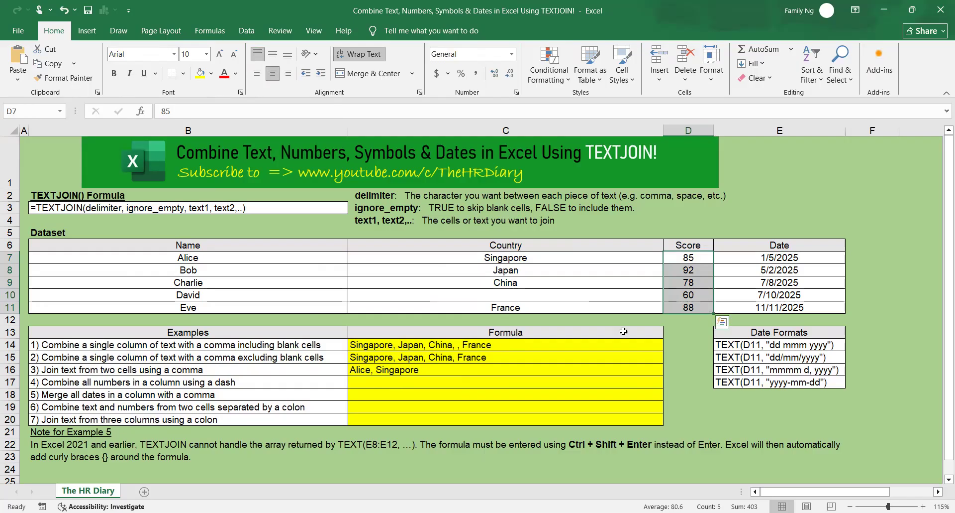
click(491, 387)
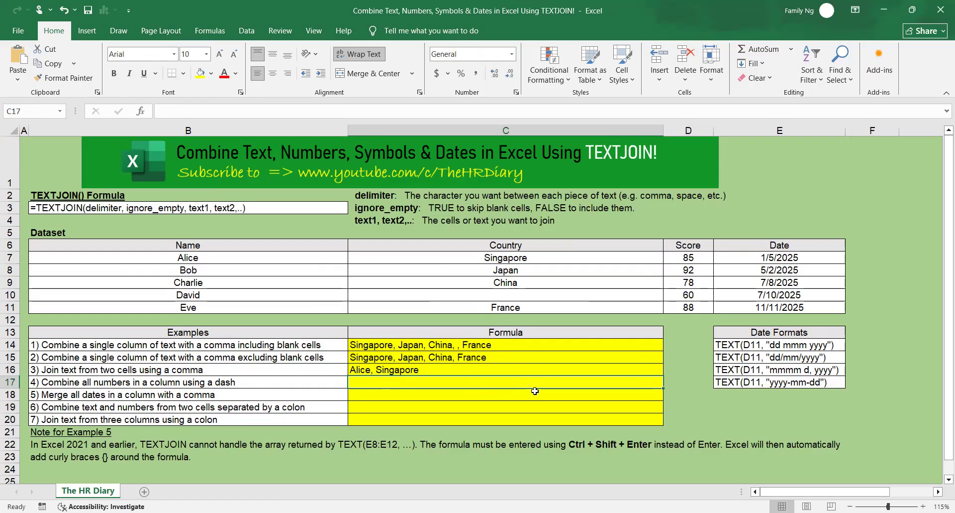
text(=)
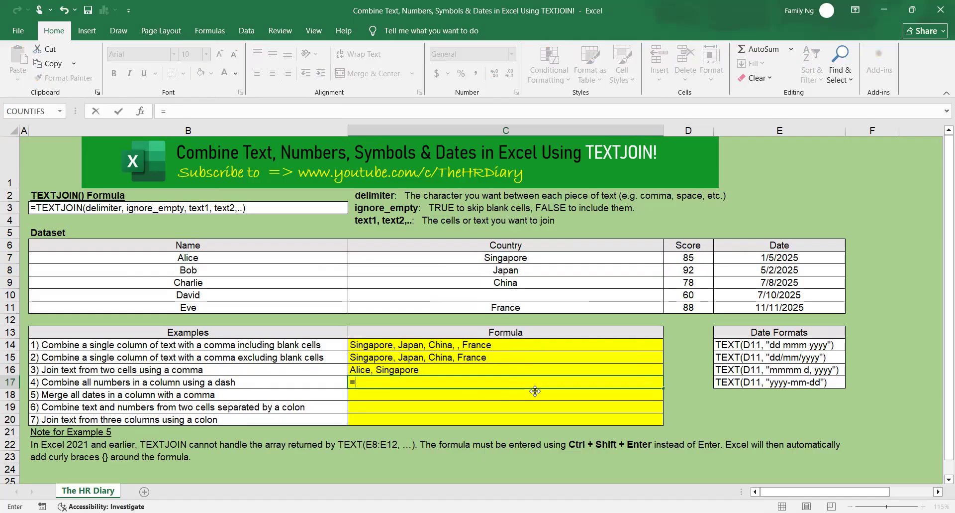
text(textjoin)
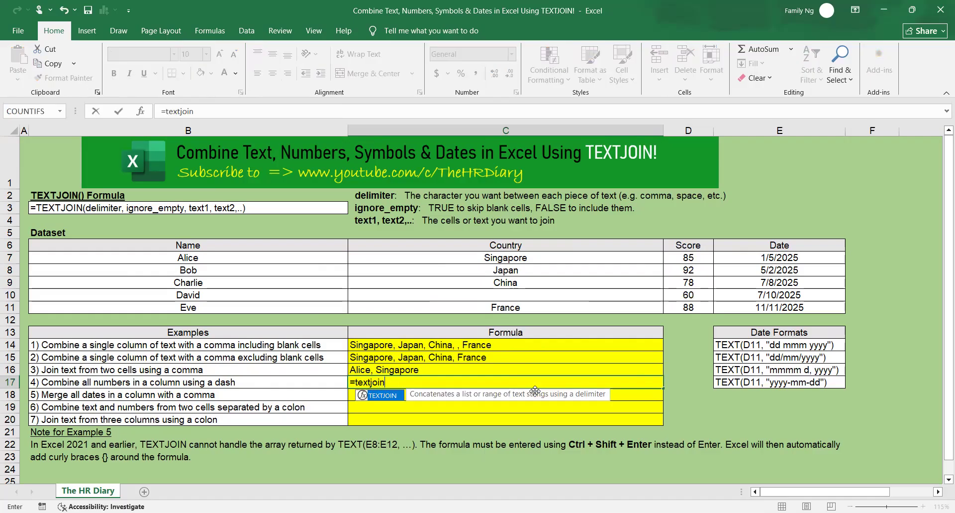
text(()
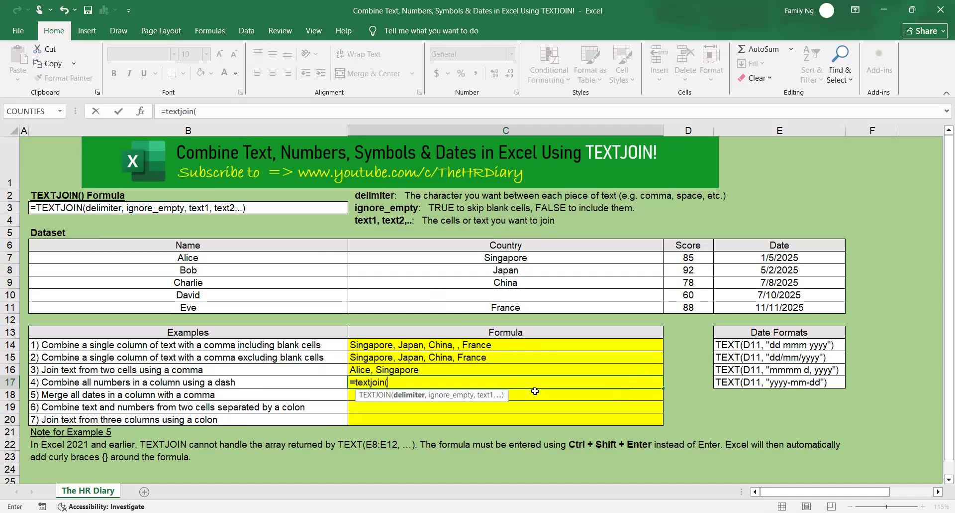
text("-",tru)
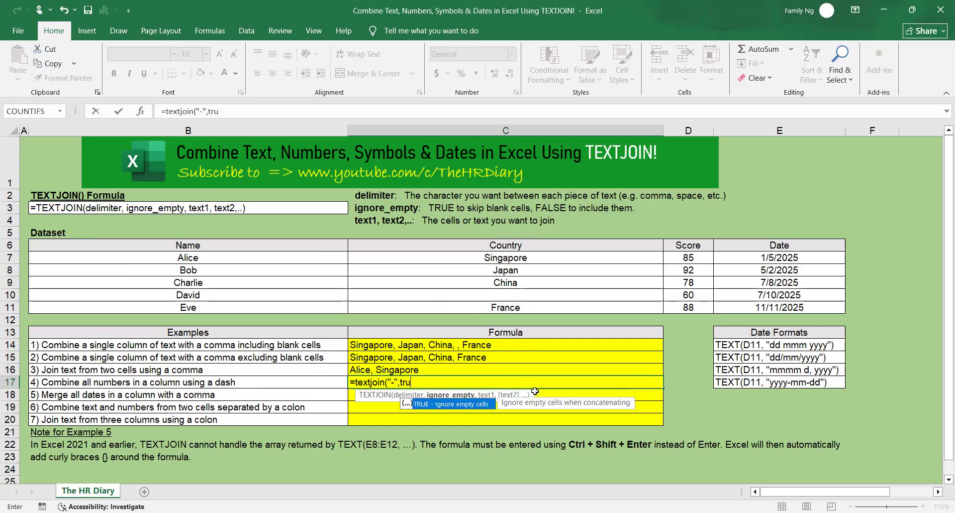
text(e,)
drag(699, 260, 698, 313)
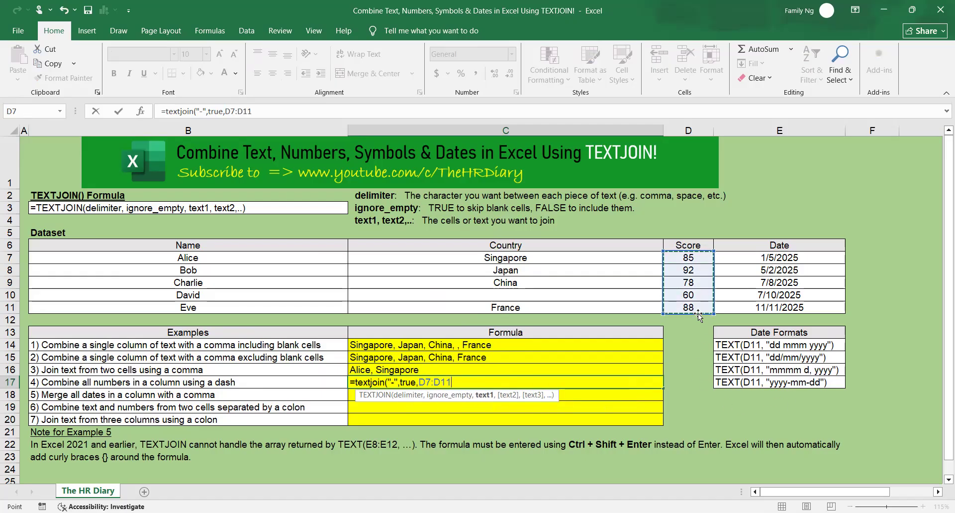
text())
key(Return)
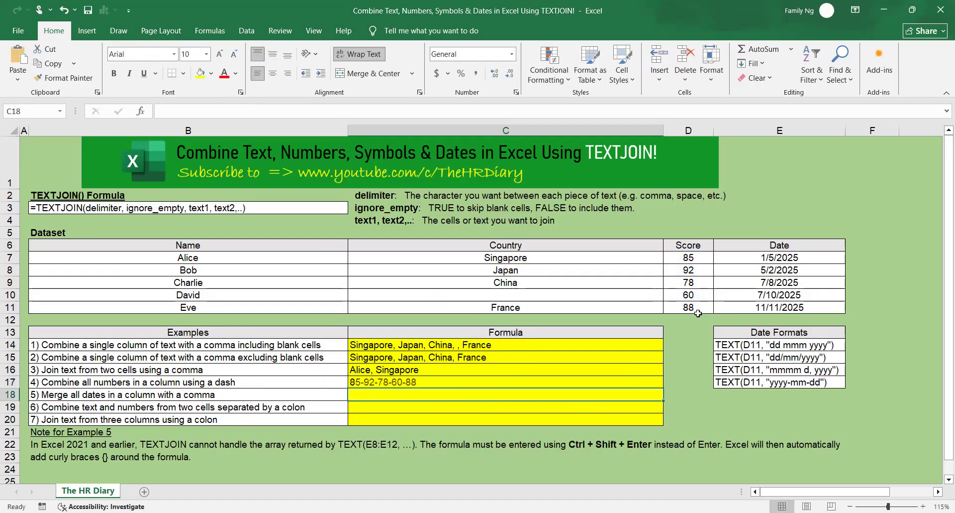
Step: Check the formula and result in C17 against the Score range D7:D11
key(Up)
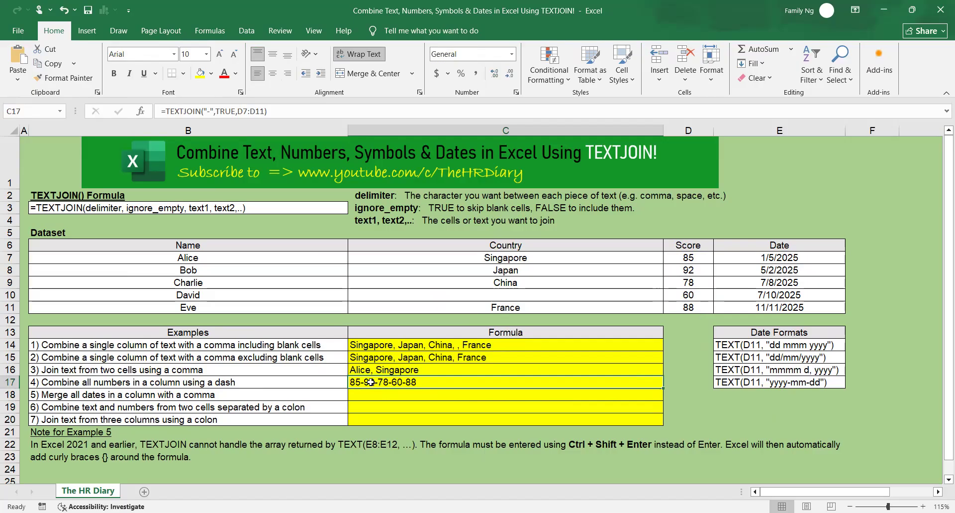
drag(694, 258, 694, 307)
click(391, 383)
click(238, 111)
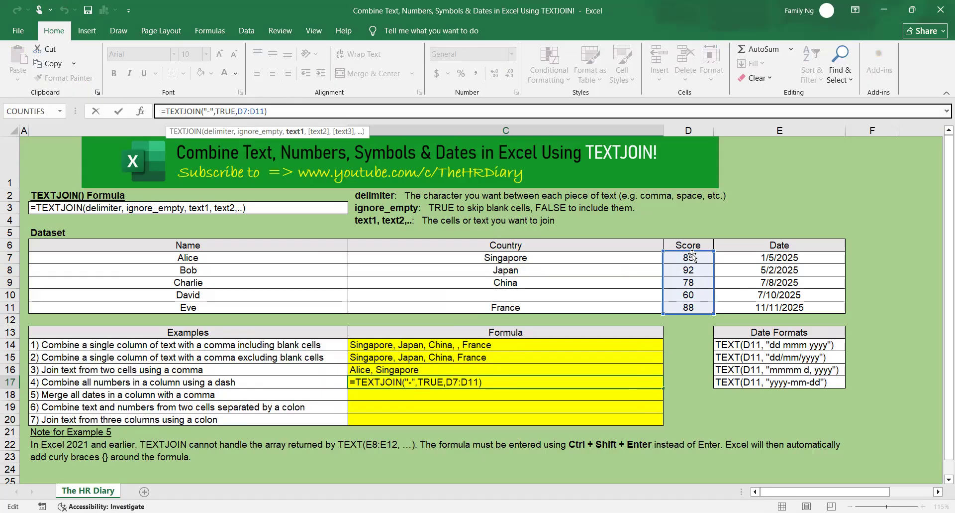
key(Return)
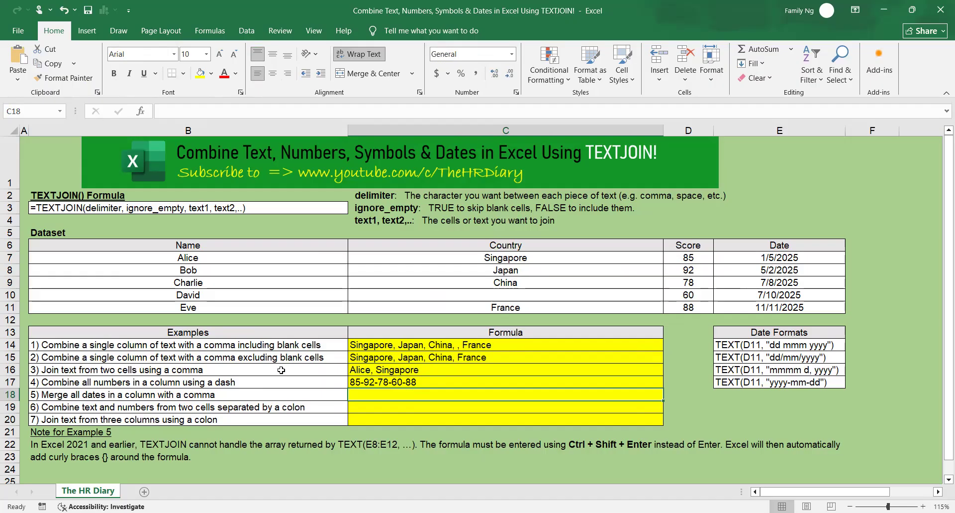
Step: Enter =TEXTJOIN(", ",TRUE,TEXT(E7:E11,"dd mmm yyyy")) in C18 to merge all the dates with a comma
click(764, 256)
drag(764, 287, 764, 309)
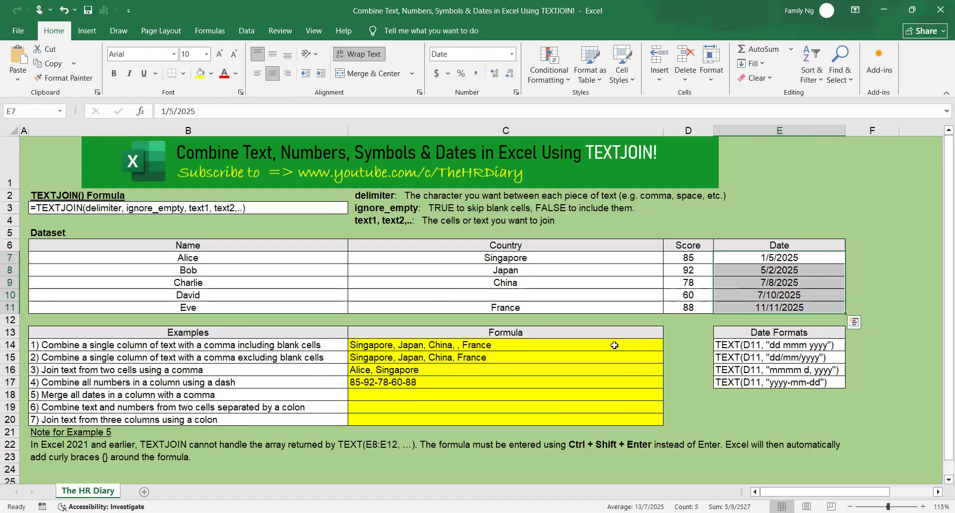
click(507, 395)
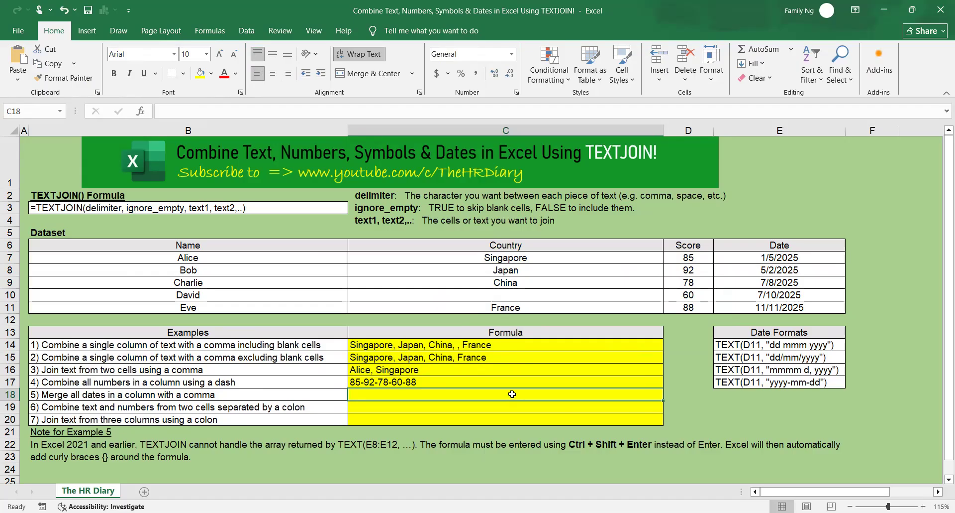
text(=)
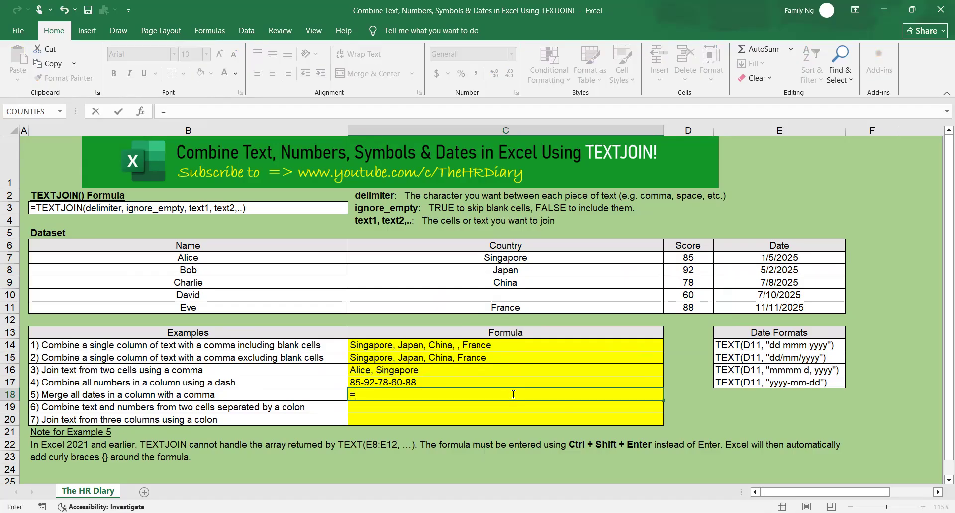
text(textjoin)
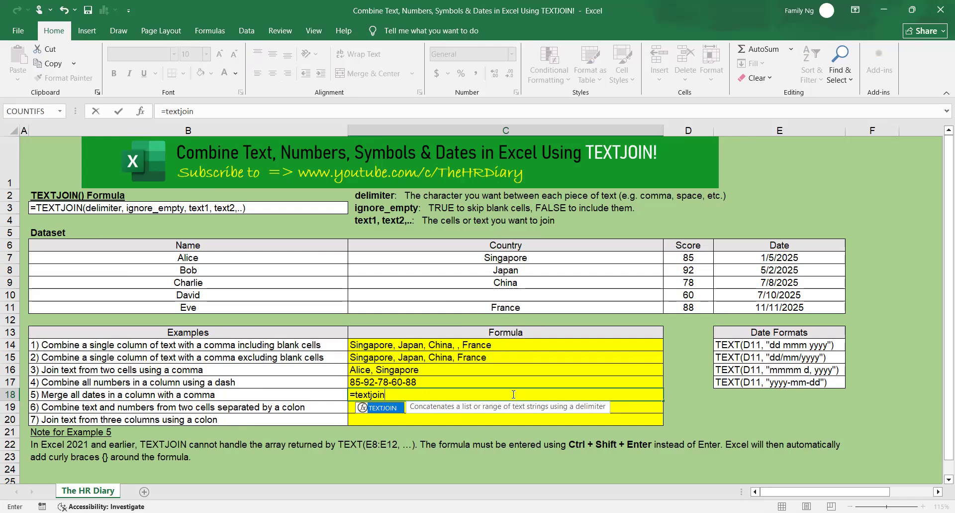
text((")
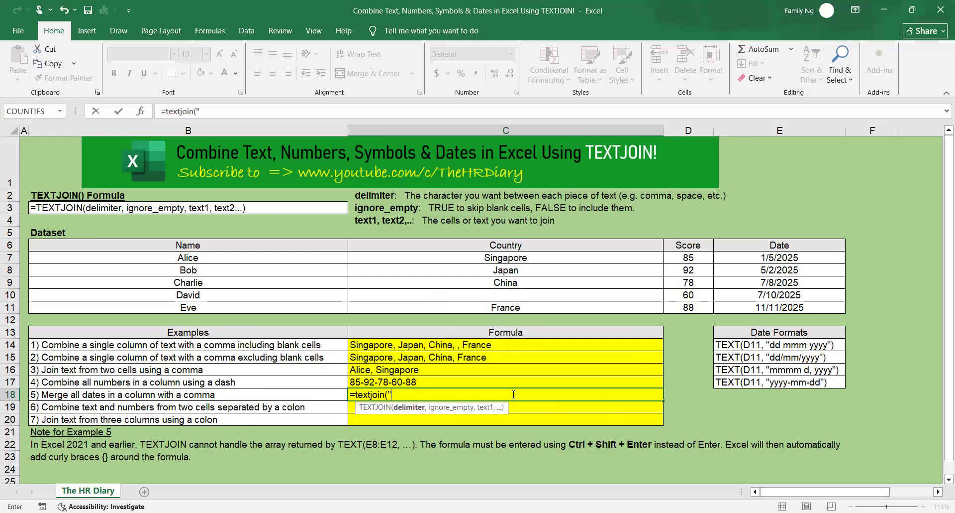
text(, ",true)
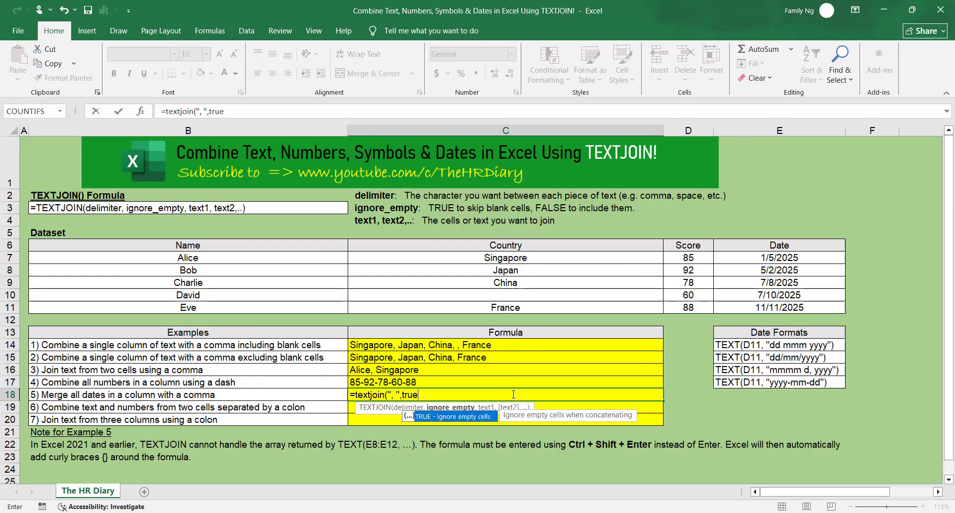
text(,text()
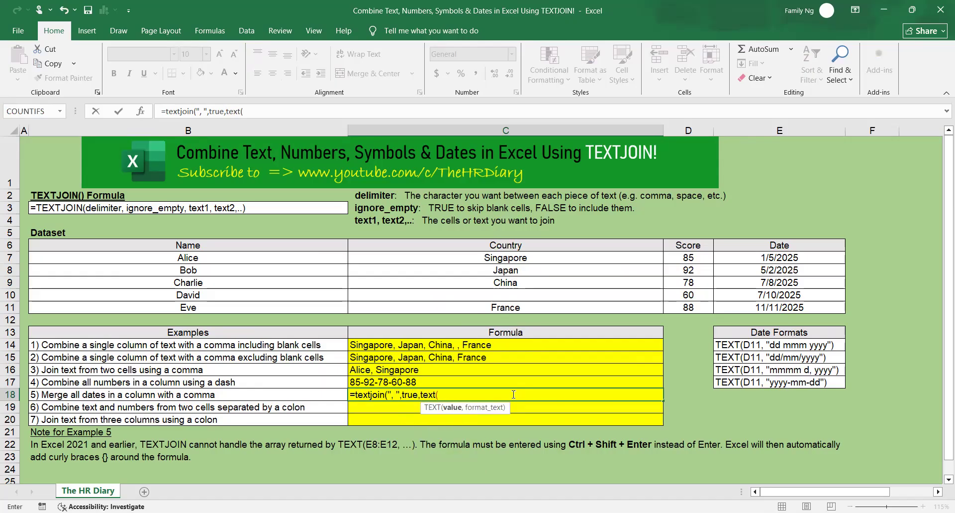
drag(783, 258, 782, 307)
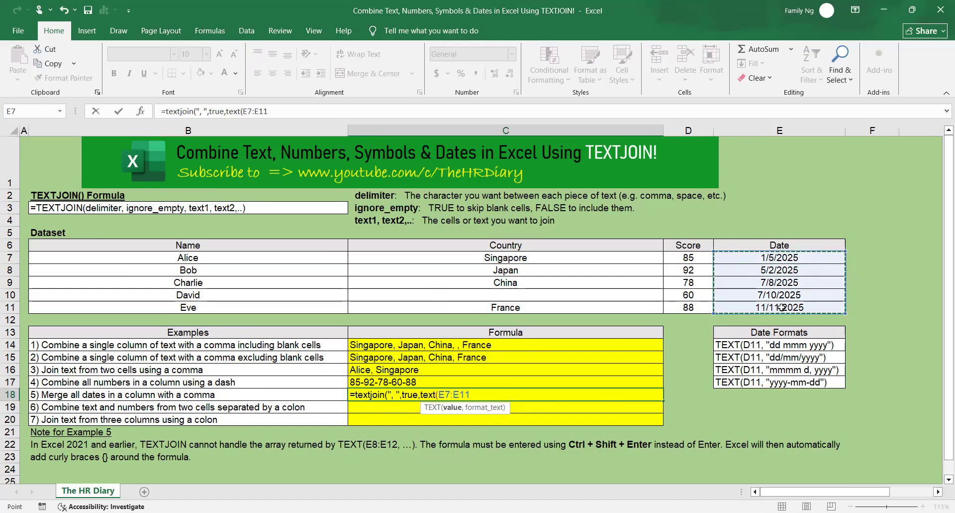
text(,"dd)
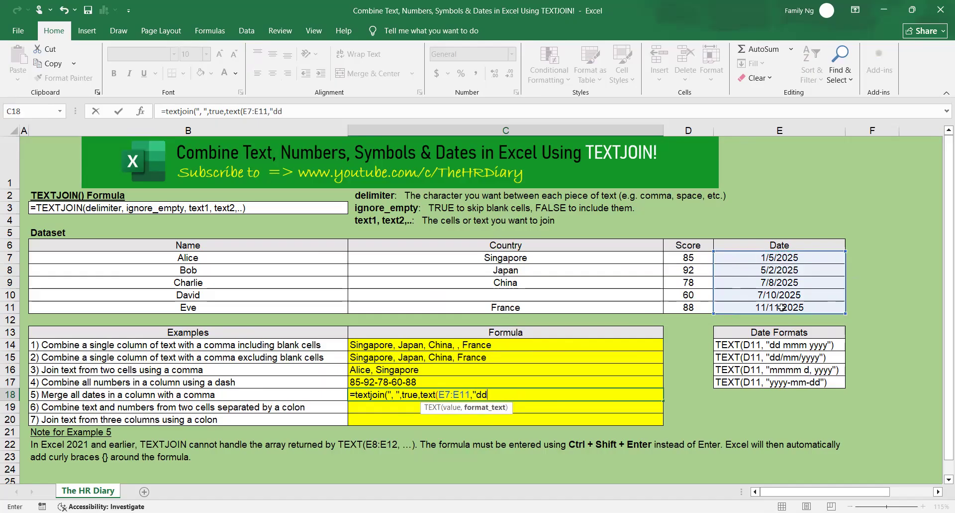
text( mmm yyyy")))
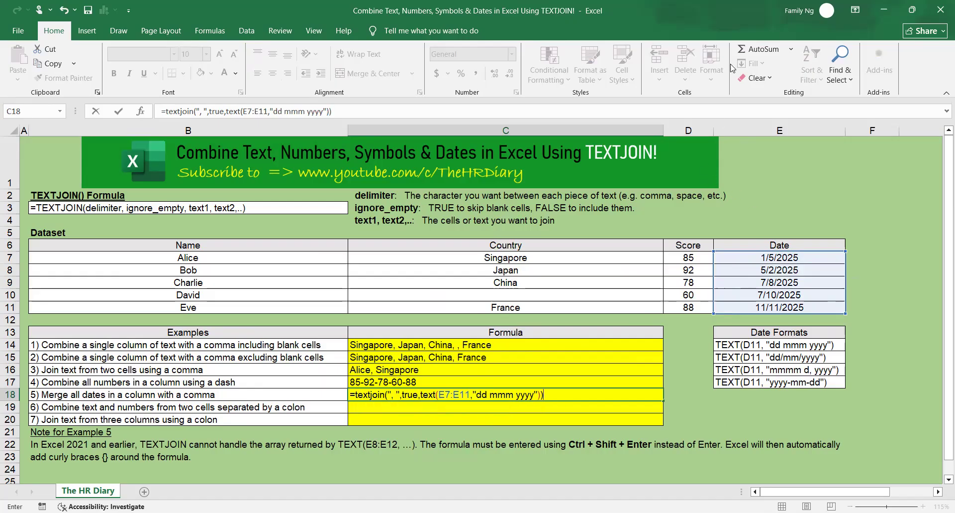
click(349, 111)
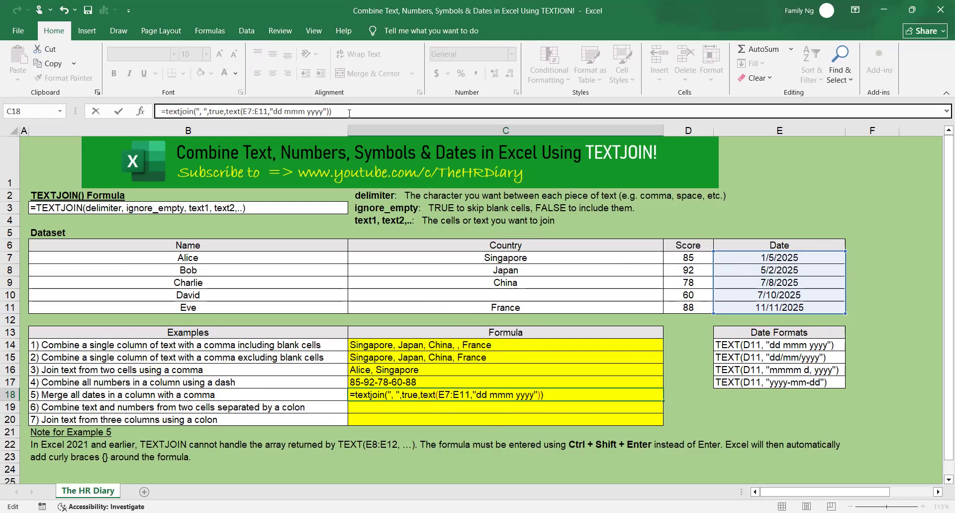
key(Return)
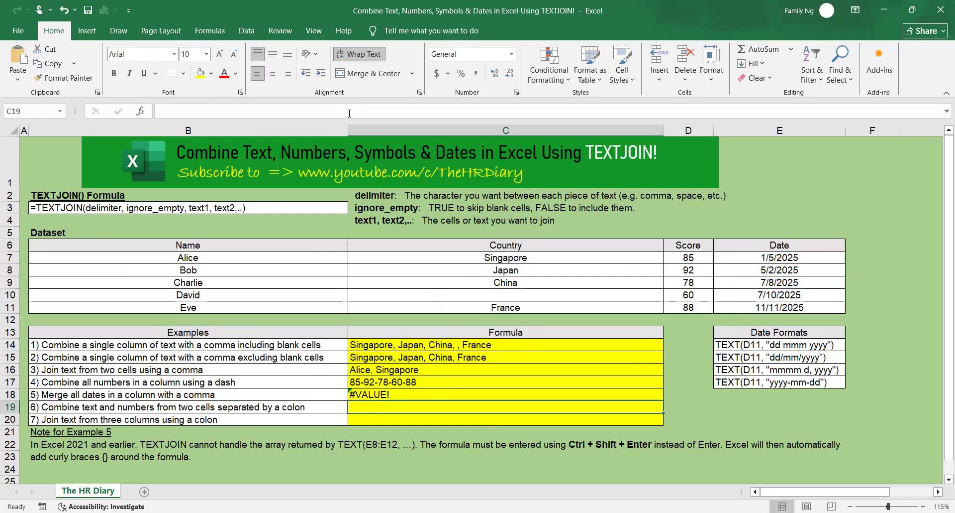
Step: Reopen the date-merging formula in C18 and commit it again as an ordinary formula
click(467, 391)
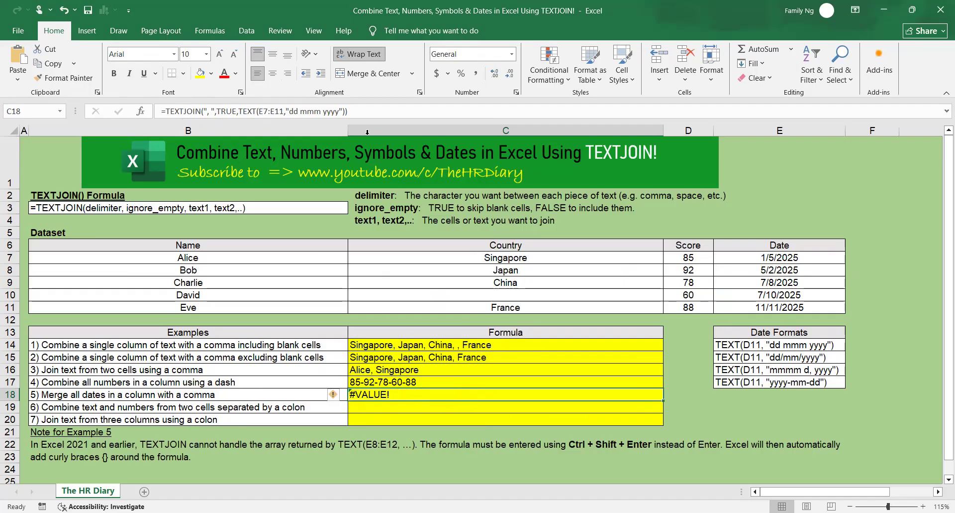
click(406, 111)
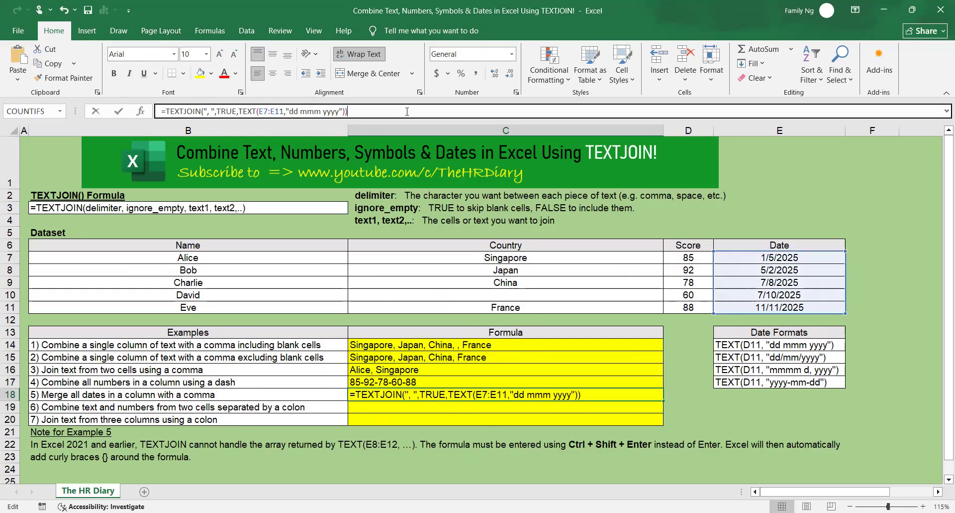
key(Return)
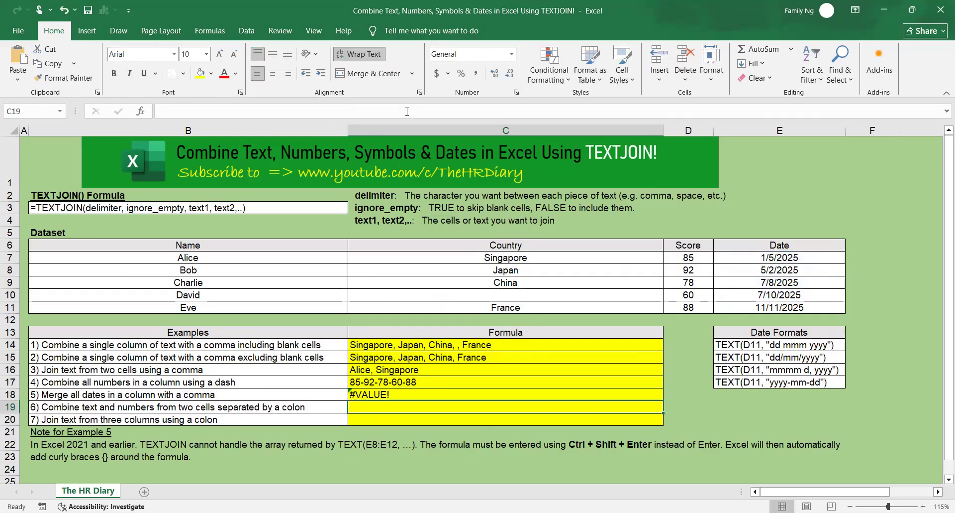
key(Up)
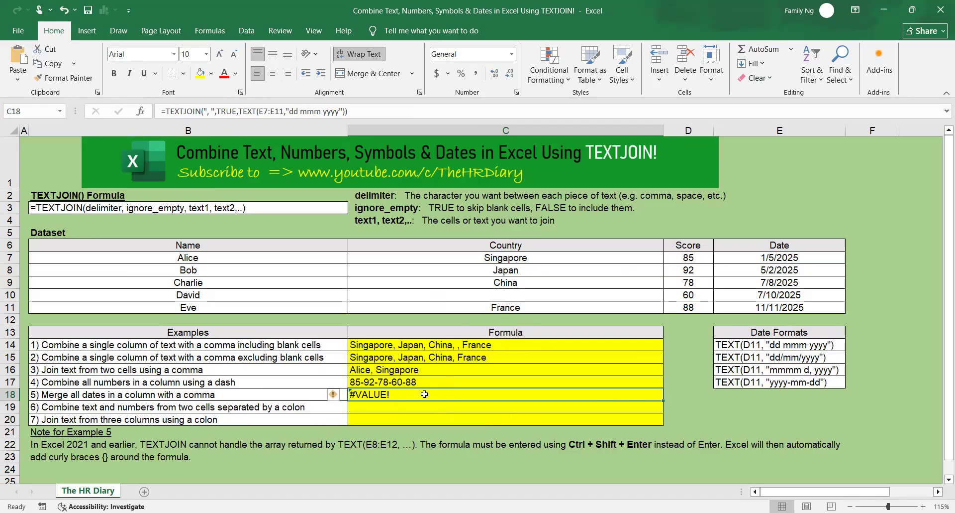
click(369, 108)
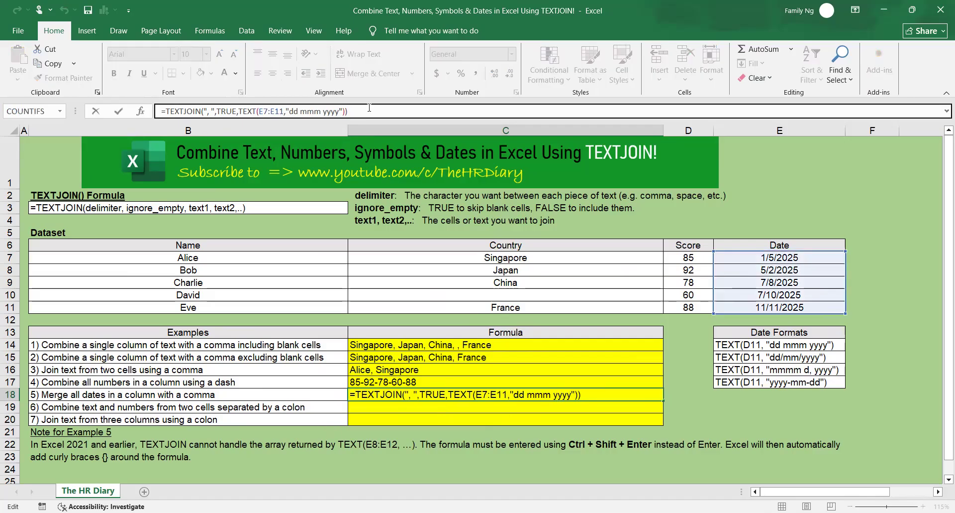
key(Return)
key(Up)
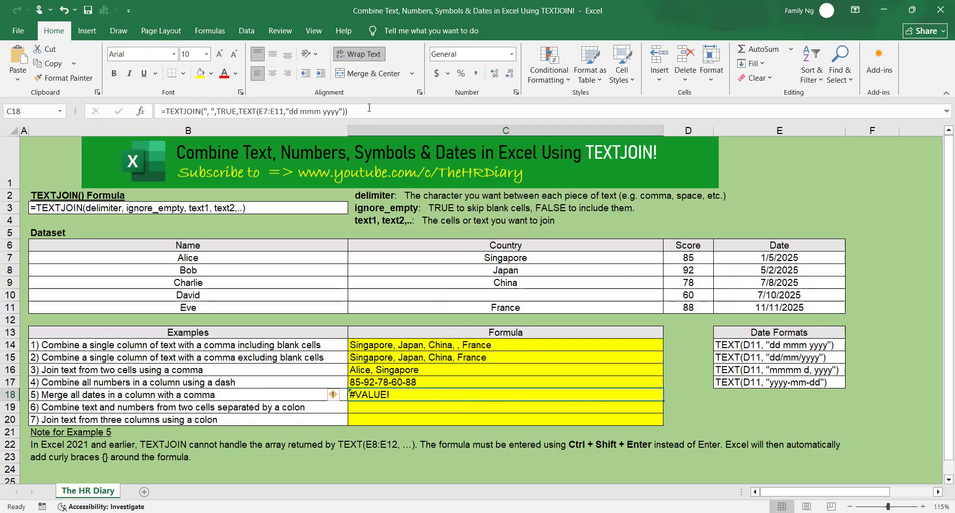
Step: Re-enter the TEXTJOIN date formula in C18 as an array formula enclosed in curly braces
click(369, 108)
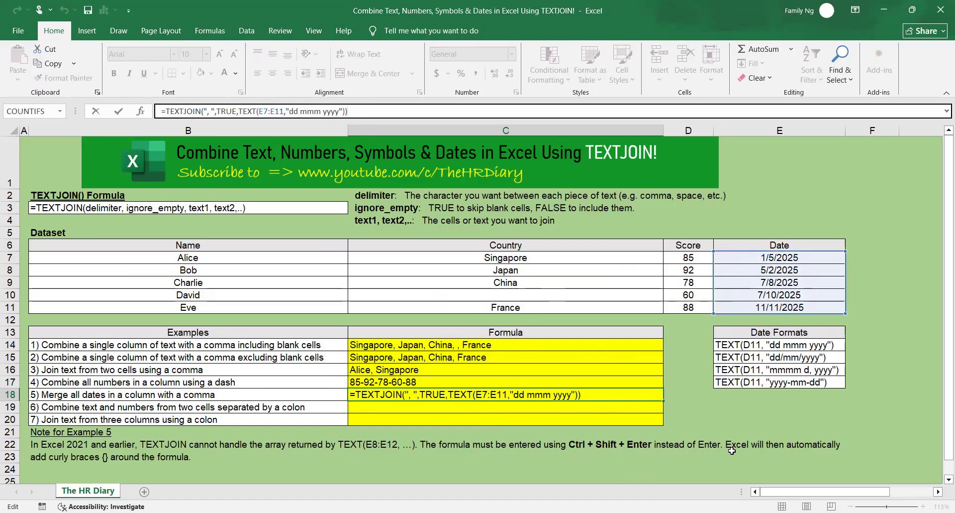
click(374, 112)
key(ctrl+shift+Return)
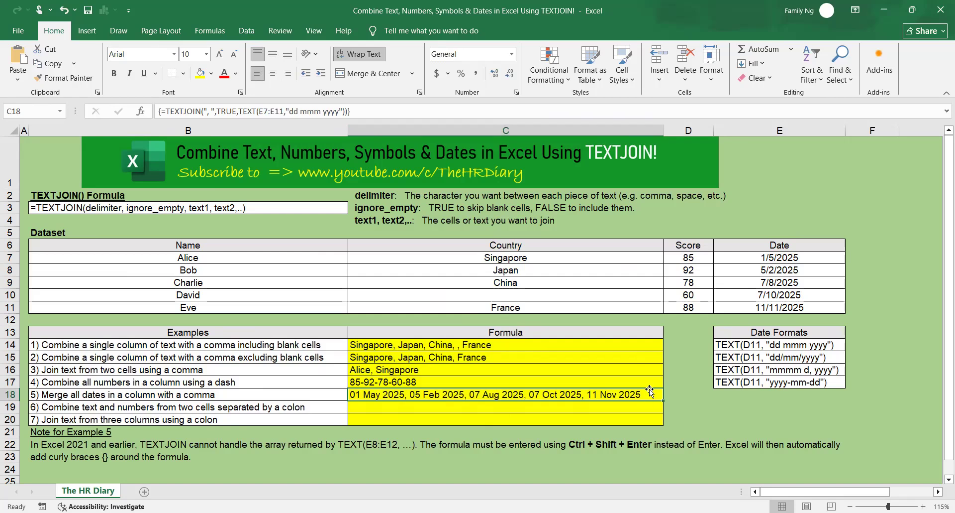
Step: Commit the C18 formula without its curly braces for comparison, and restore it as an array formula
click(643, 381)
click(640, 393)
click(166, 112)
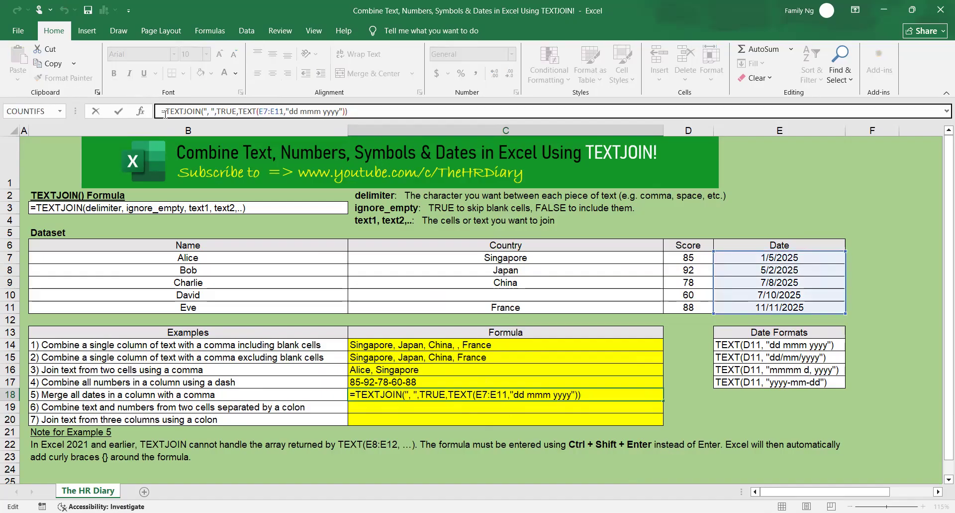
key(Return)
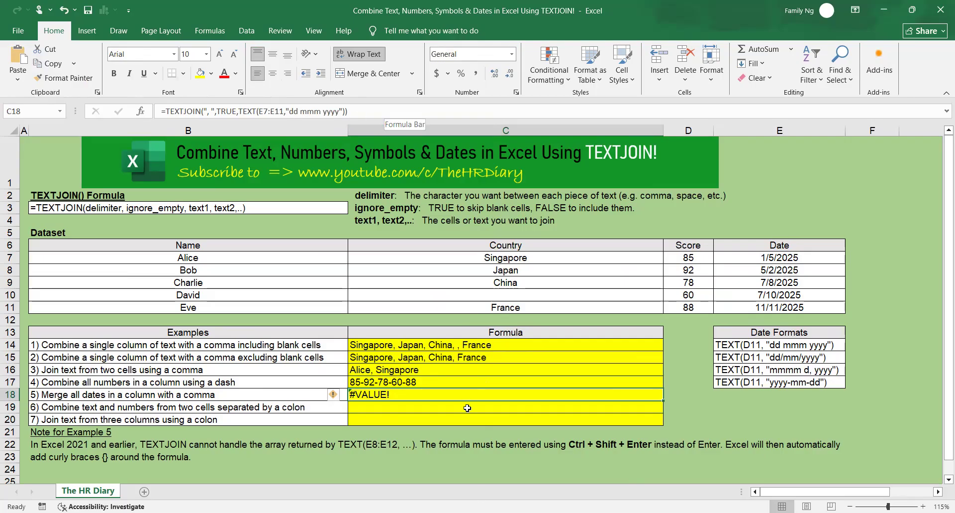
click(369, 109)
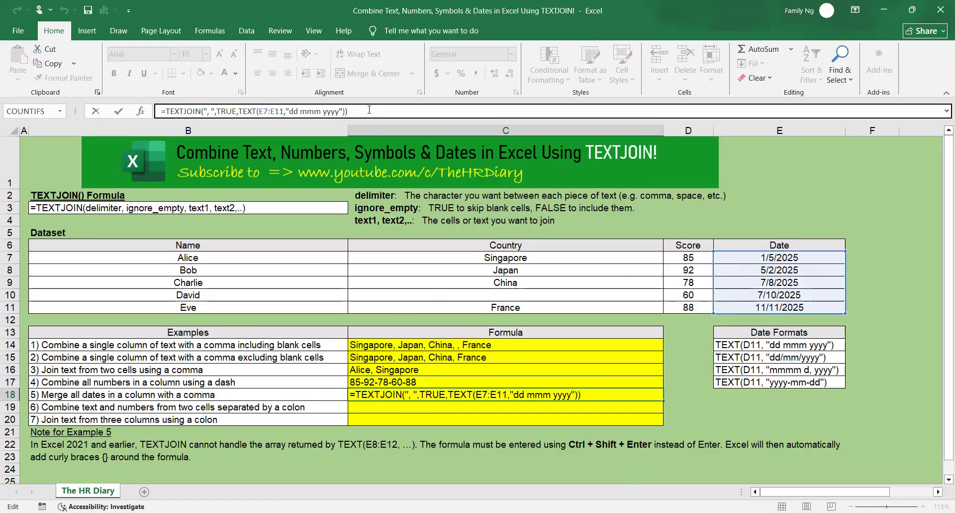
key(ctrl+shift+Return)
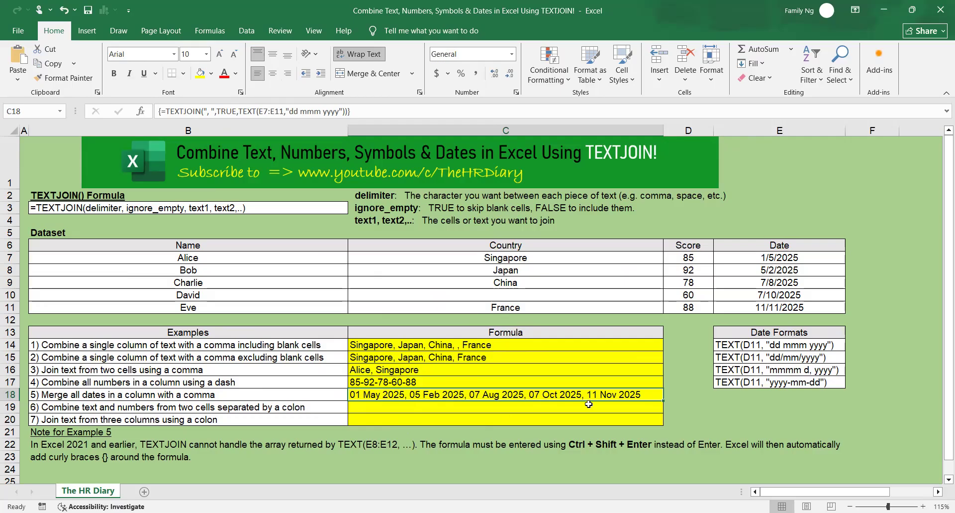
Step: Compare the alternative TEXT date formats in E14:E17 with the format argument used in the C18 formula
drag(835, 348, 832, 382)
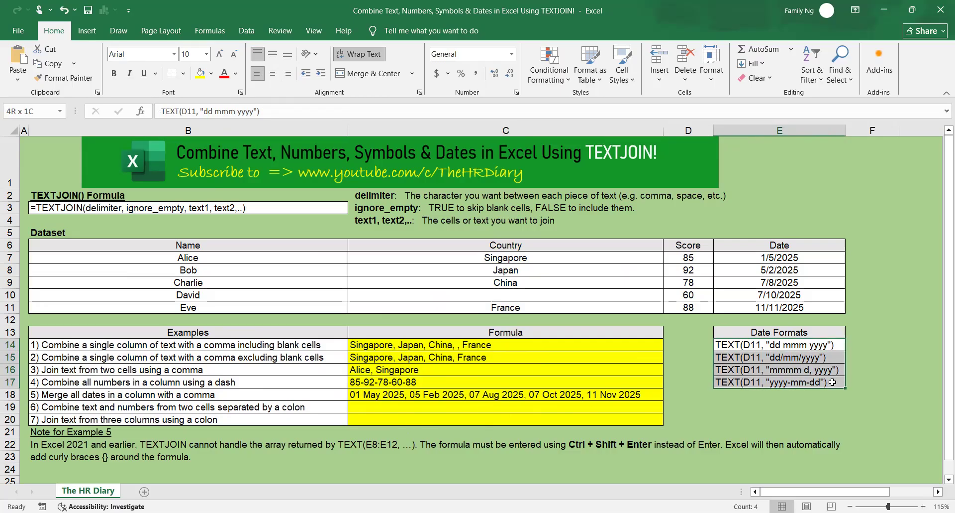
click(598, 391)
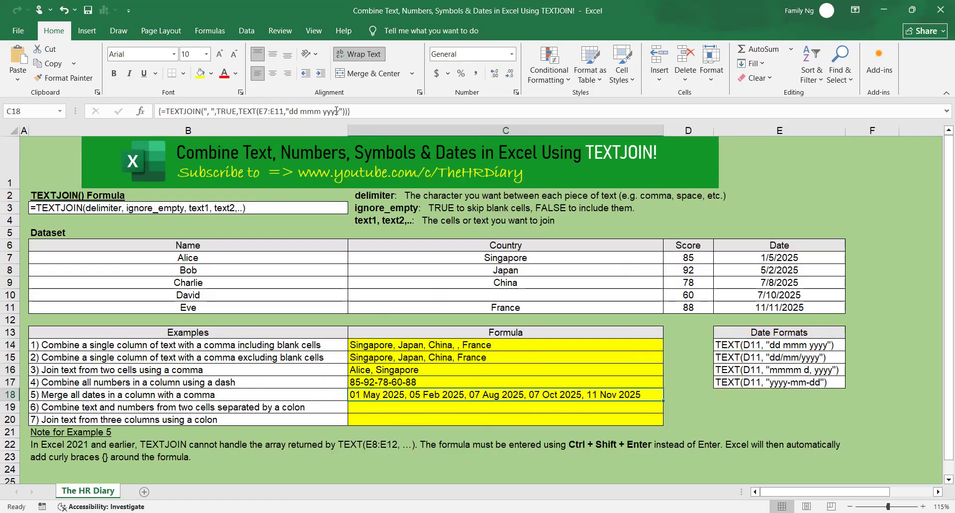
click(832, 345)
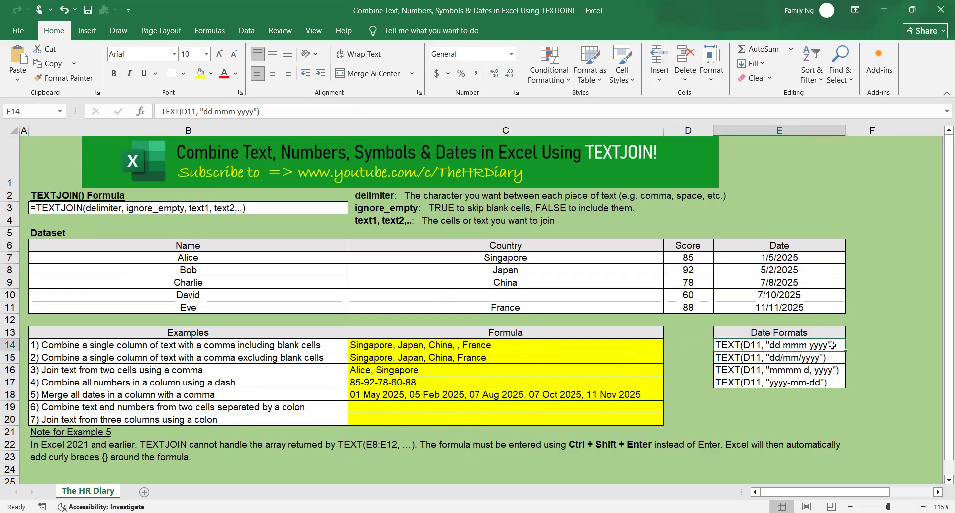
click(833, 360)
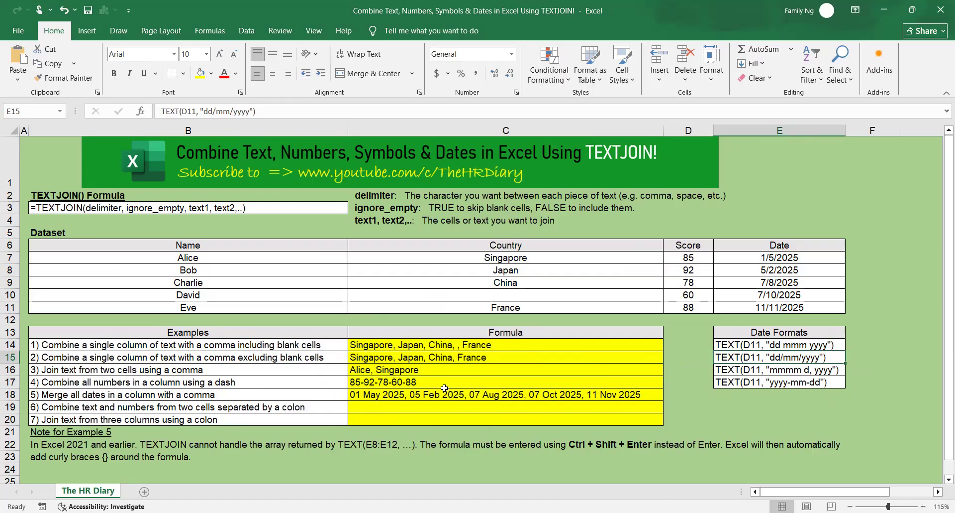
Step: Start a TEXTJOIN formula in C19 for example 6 with ": " as the delimiter and TRUE to ignore empty cells
click(313, 408)
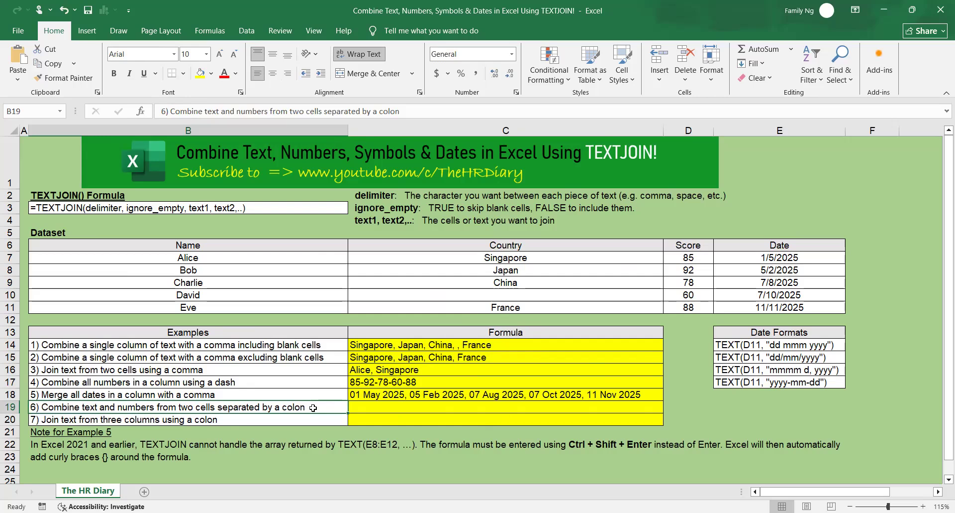
click(393, 411)
text(=)
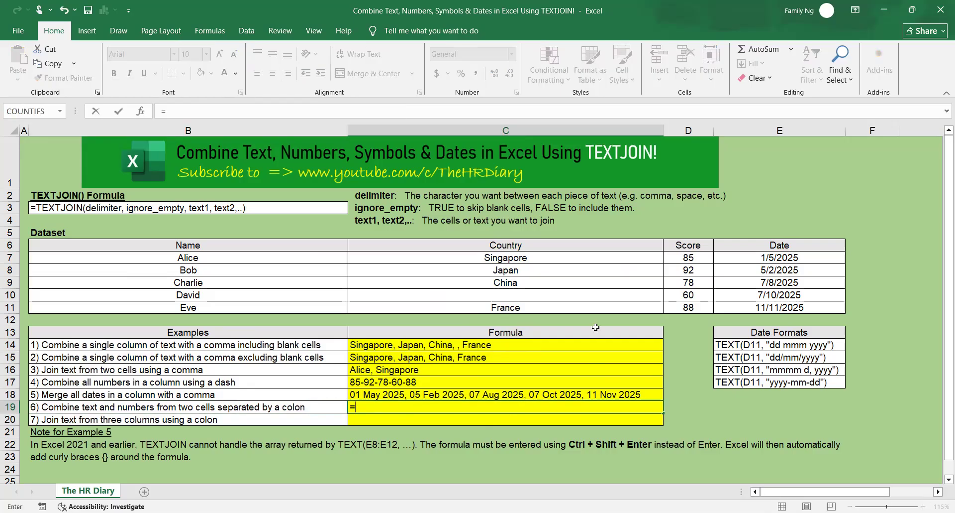
text(textjoin)
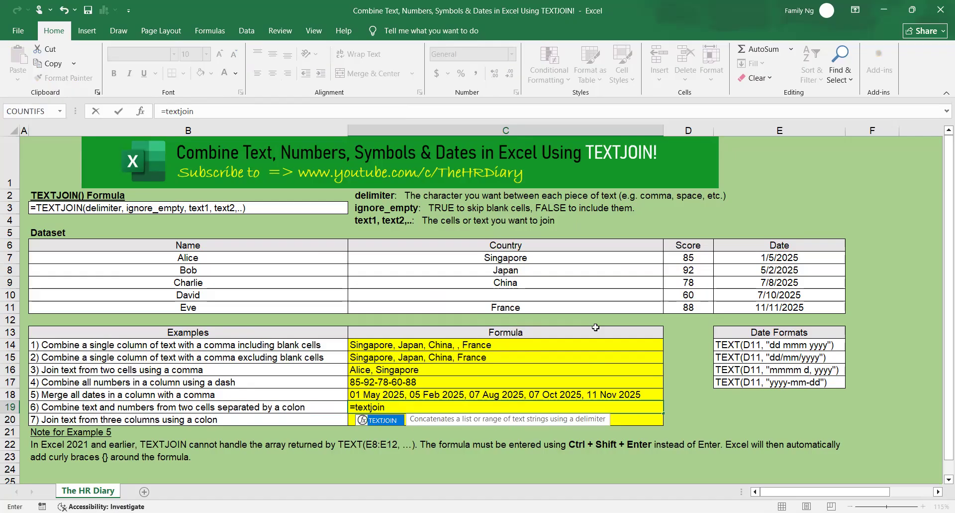
text(()
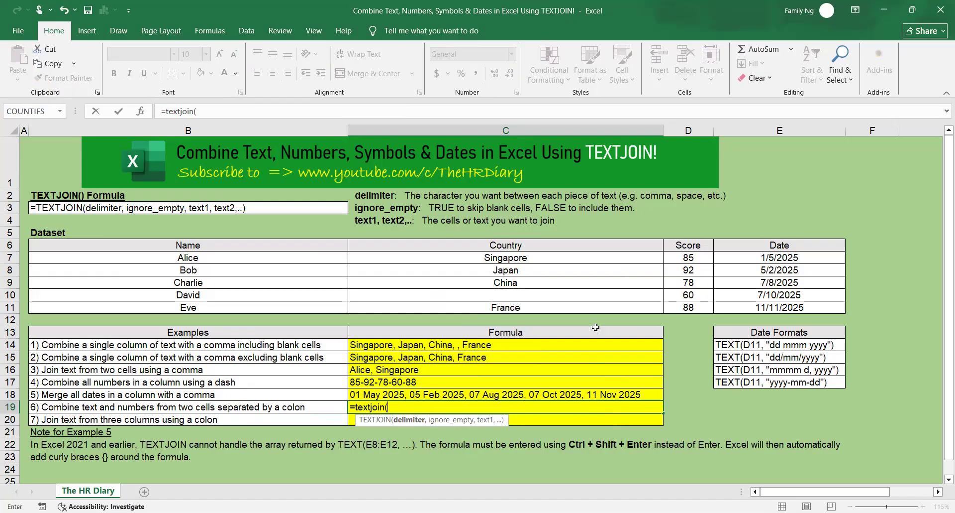
text(")
text(: ",tru)
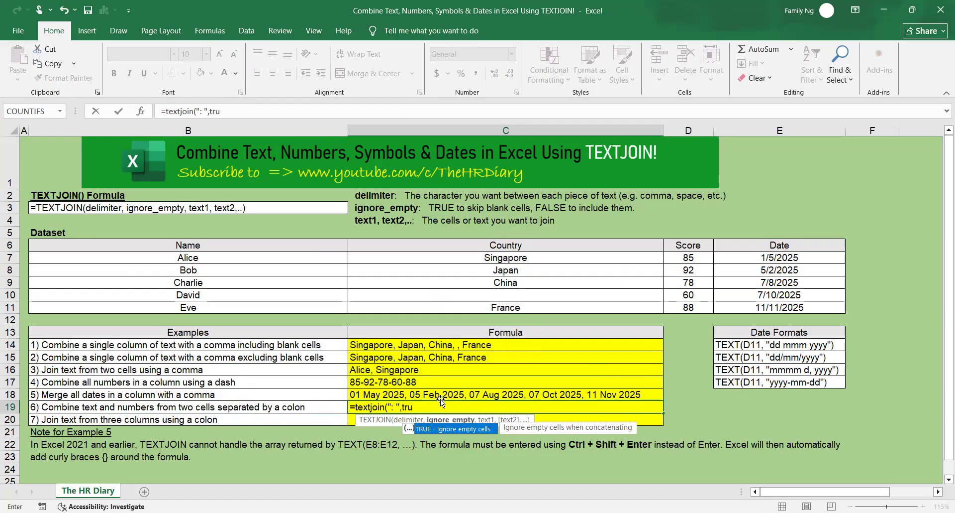
text(e,)
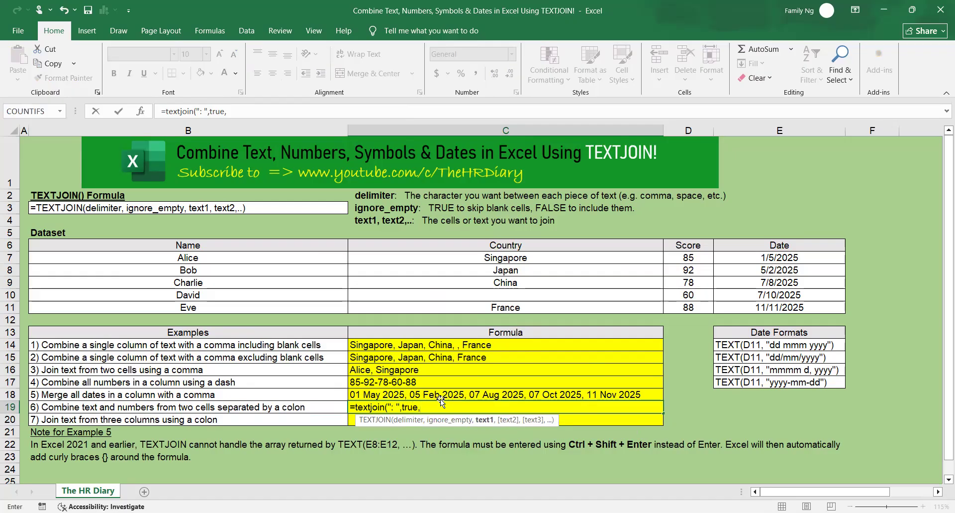
Step: Complete the C19 formula with the text range B7:D7 and commit it
click(250, 271)
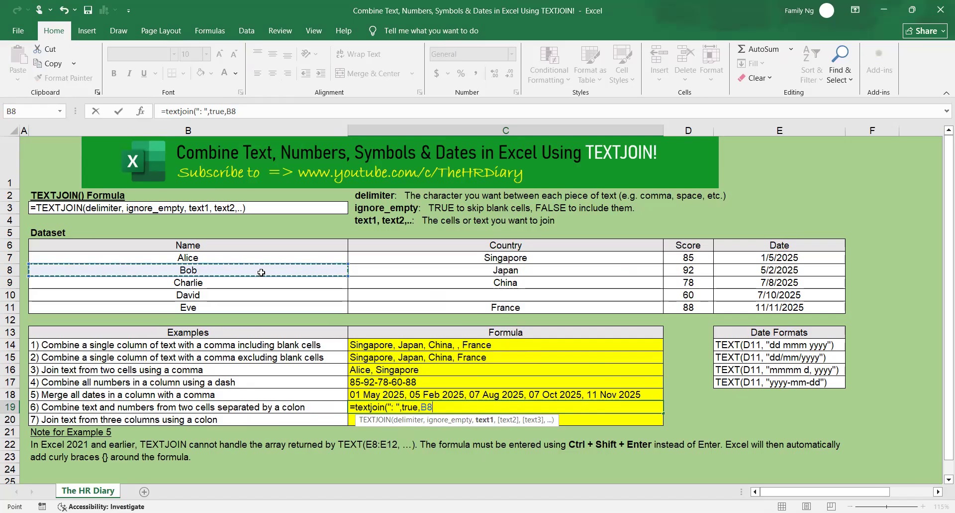
click(240, 261)
drag(338, 260, 700, 255)
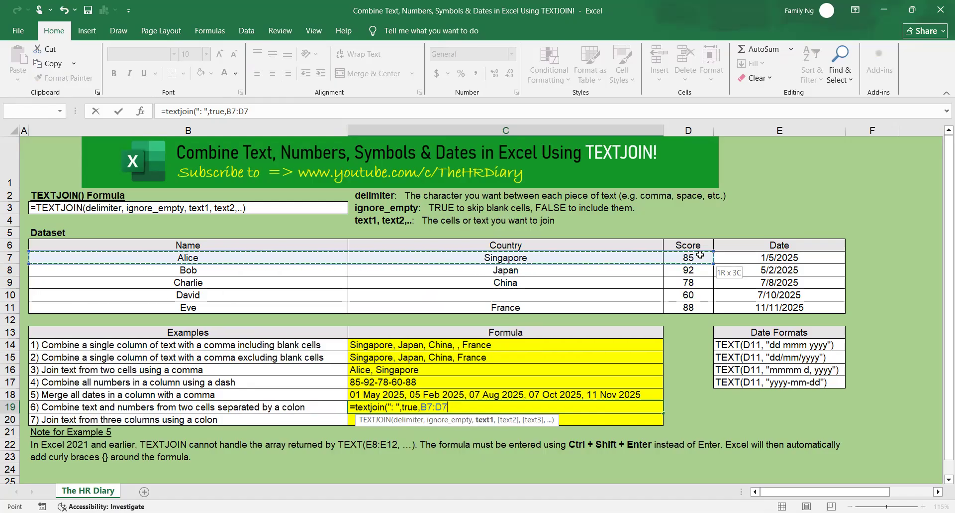
drag(700, 254, 700, 255)
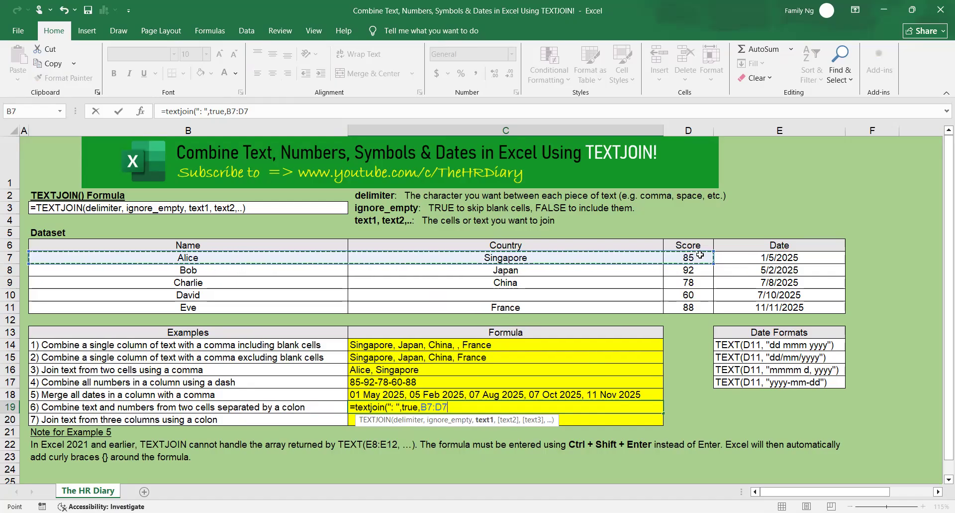
click(267, 106)
text())
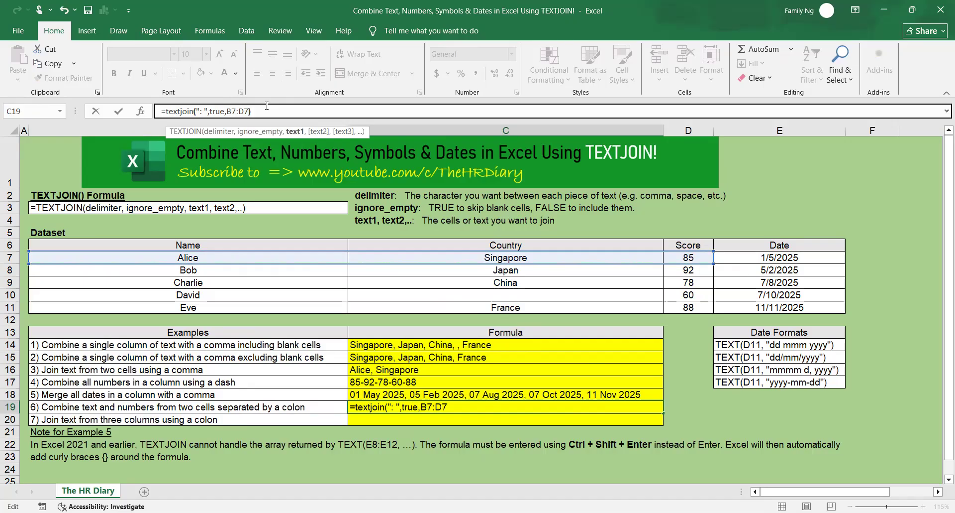
key(Return)
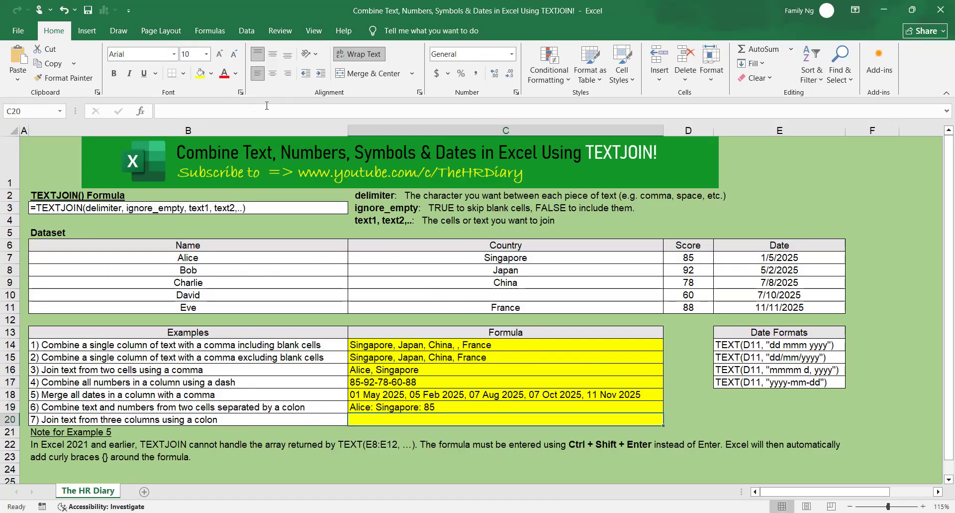
Step: Review the cell range referenced by the C19 formula, leaving the formula as it is
key(Up)
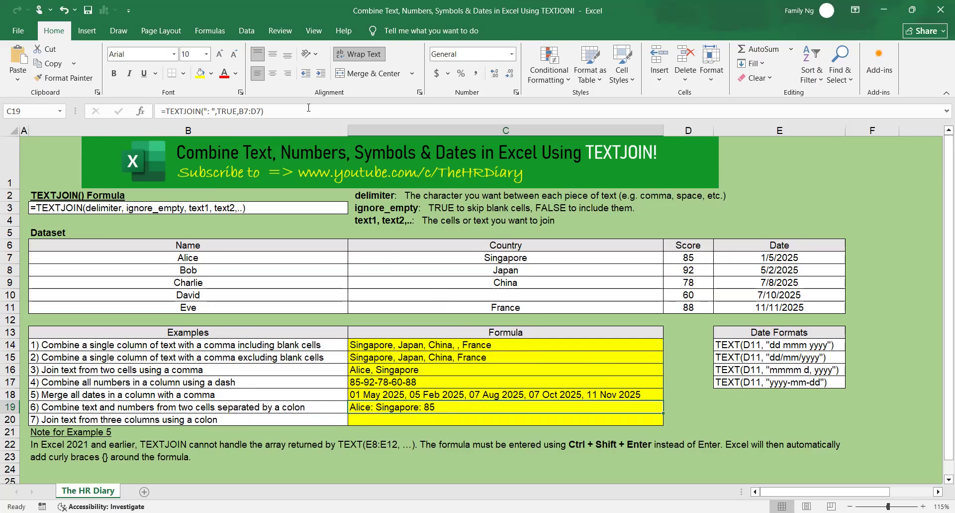
click(287, 111)
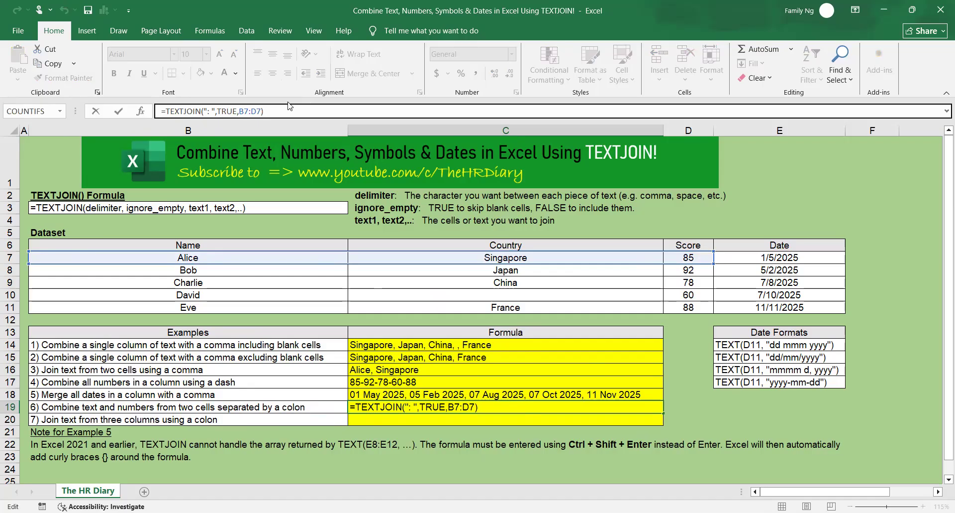
key(Return)
key(Up)
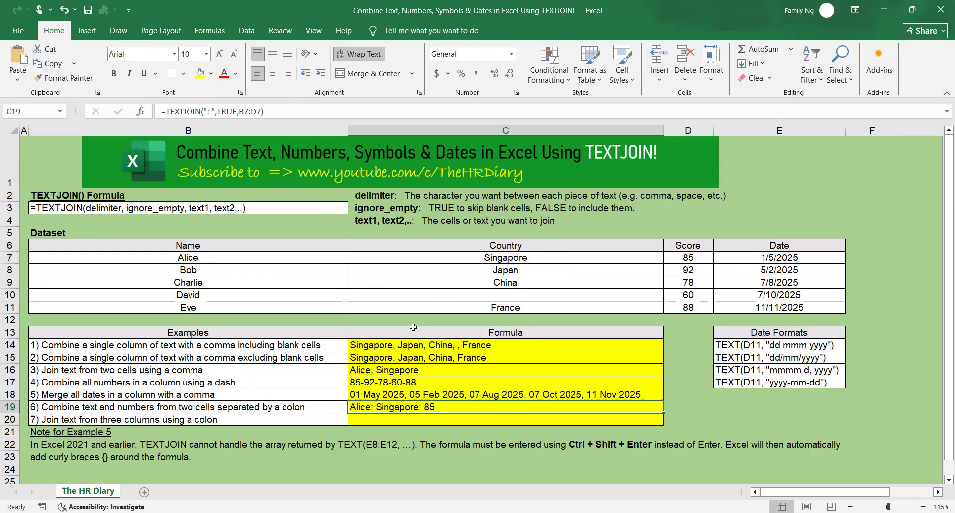
Step: Replace the range in the C19 formula with C7:D7 so it joins only the country and score
drag(547, 259, 675, 257)
click(449, 407)
drag(240, 111, 261, 112)
drag(595, 257, 686, 256)
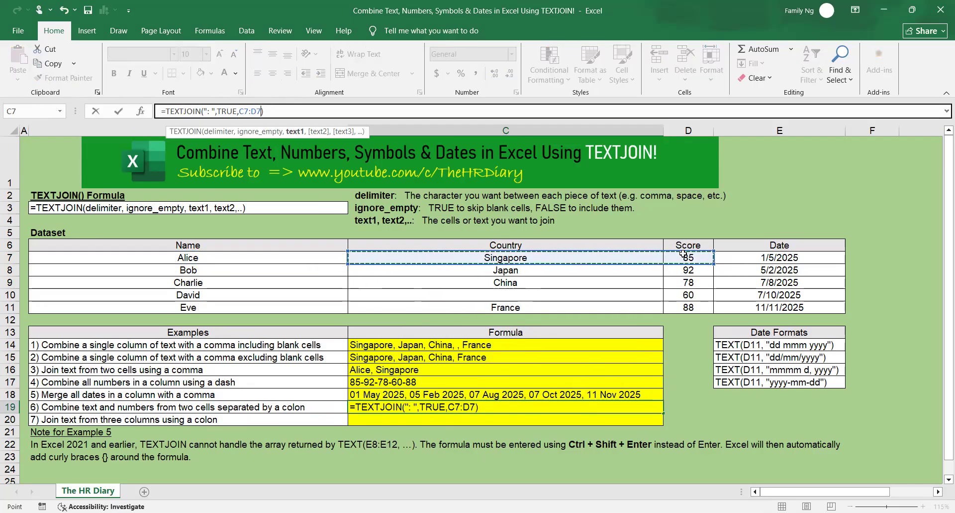
key(Return)
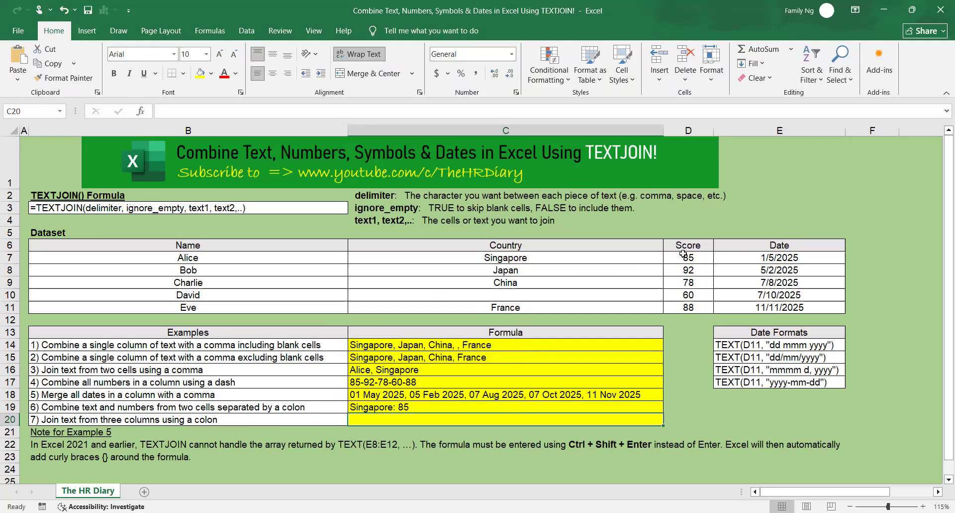
Step: Check the C19 formula's delimiter and range against the source cells C7:D7
click(454, 406)
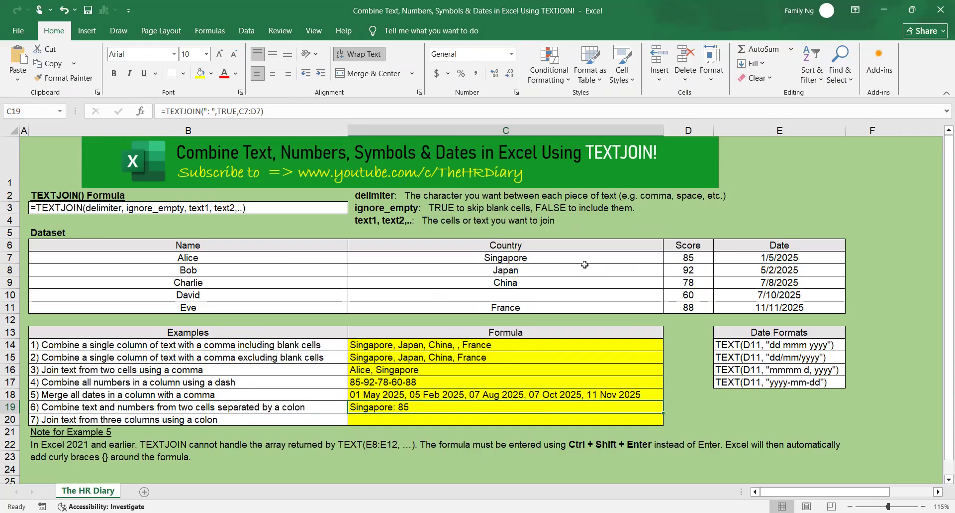
drag(625, 257, 678, 257)
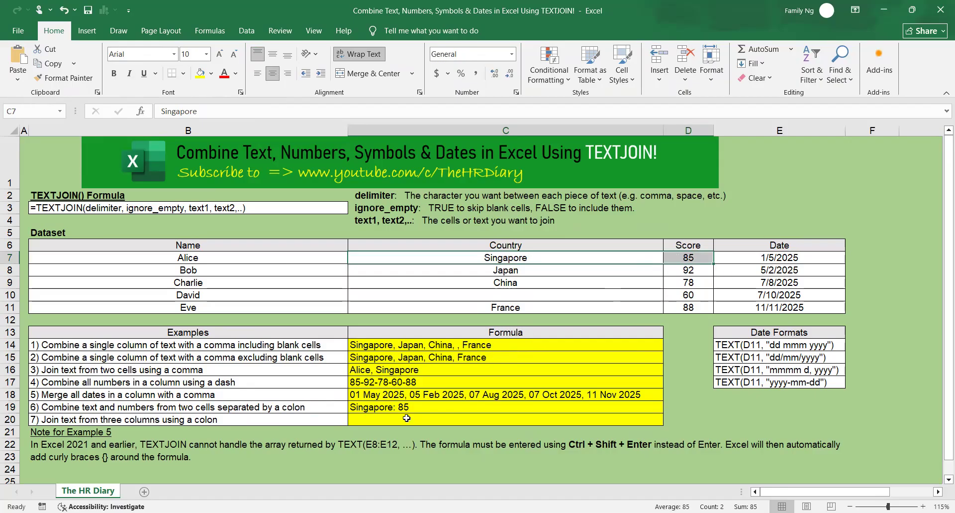
click(430, 403)
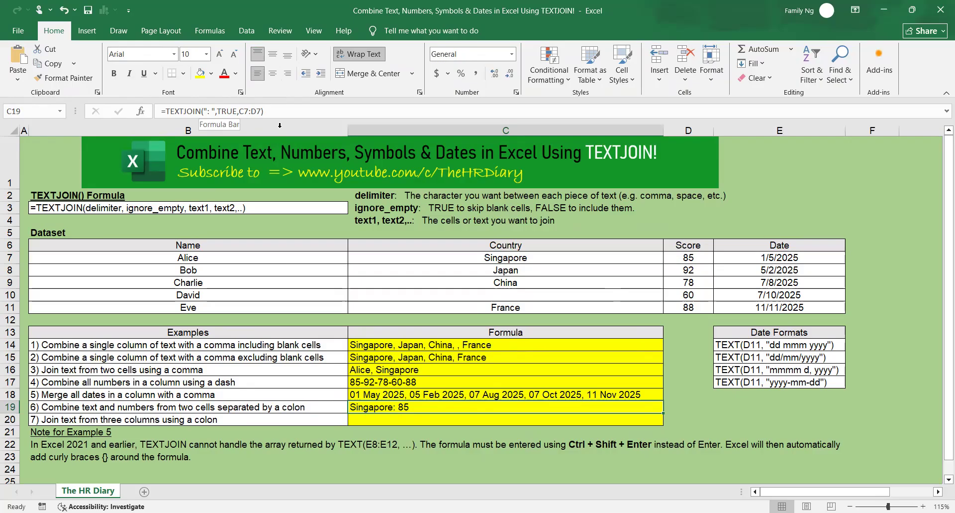
click(258, 111)
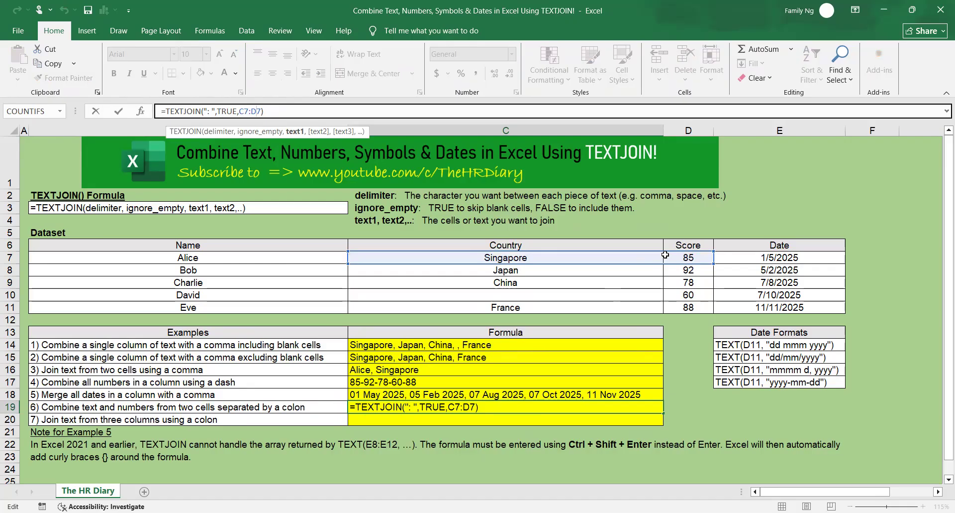
key(Return)
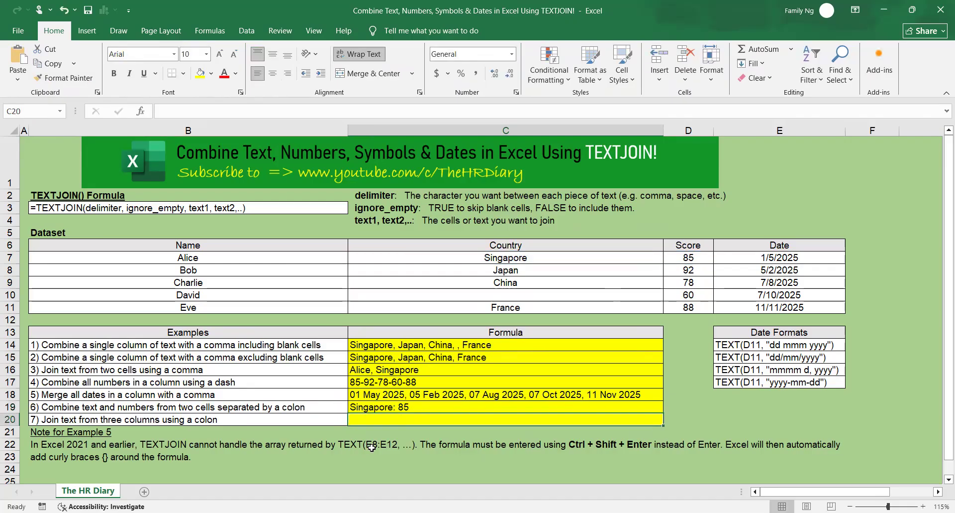
Step: Start a TEXTJOIN formula in C20 for example 7 with " : " as the delimiter and TRUE to ignore empty cells
click(281, 422)
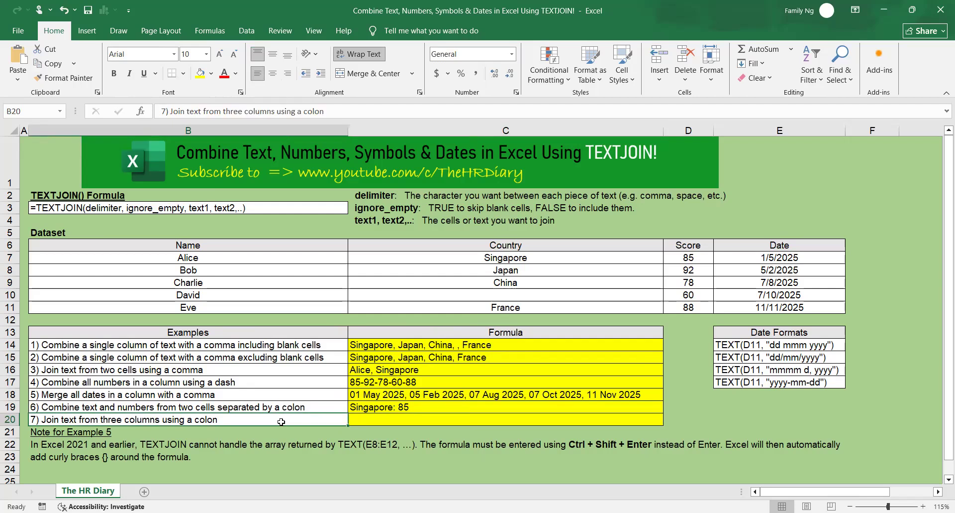
click(403, 419)
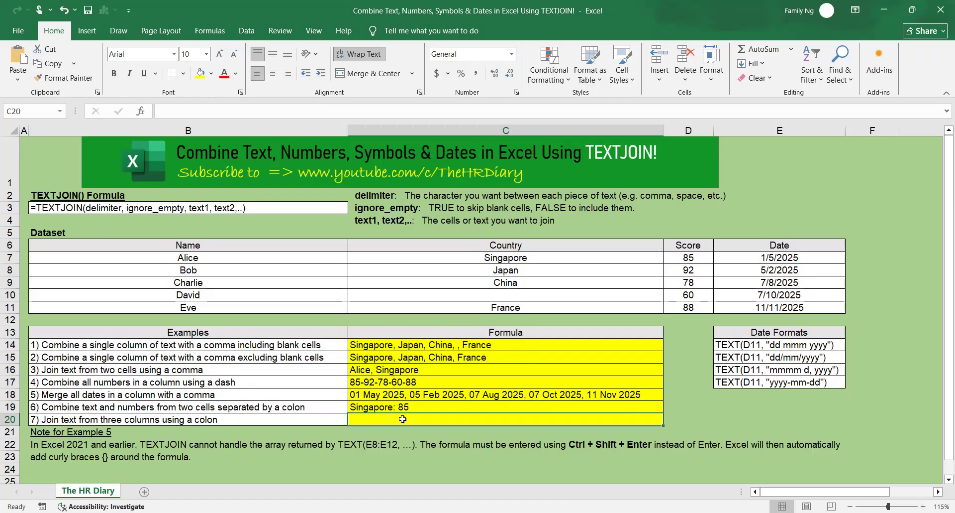
text(=)
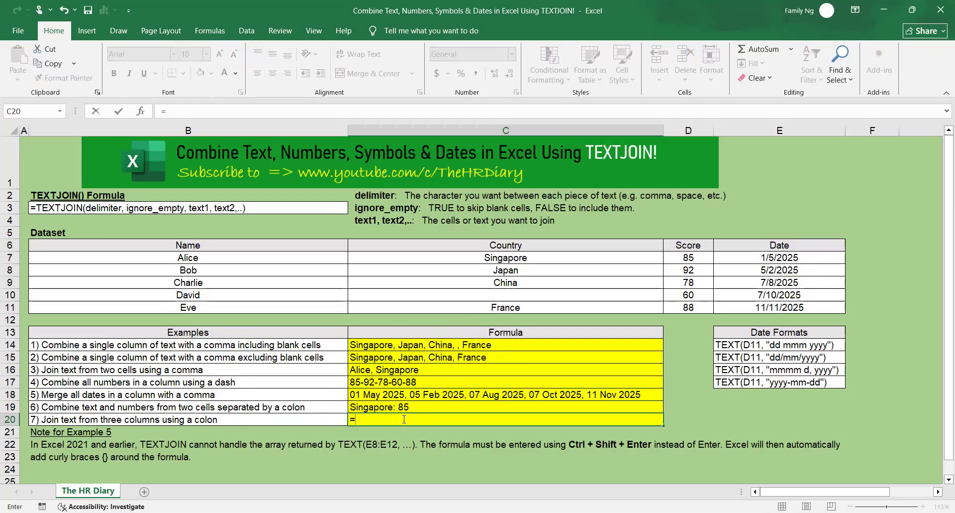
text(textjoin)
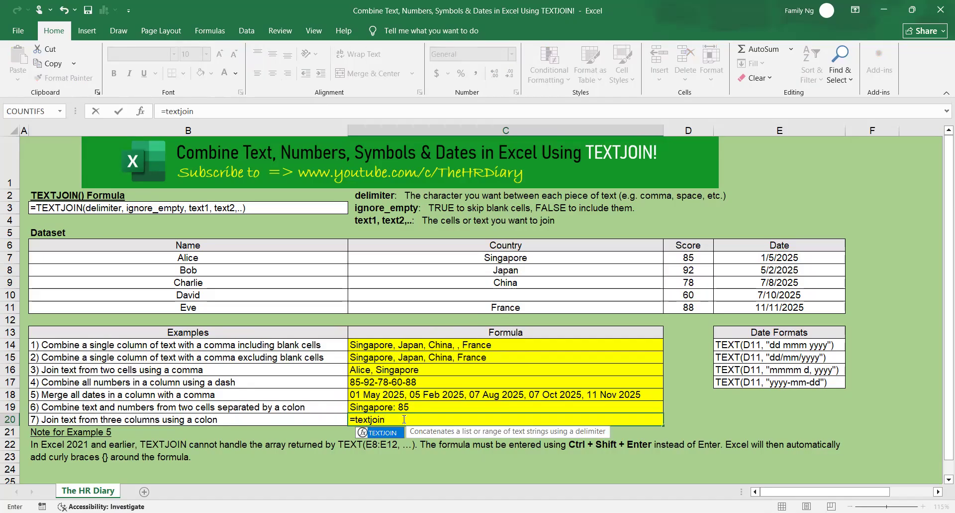
text((")
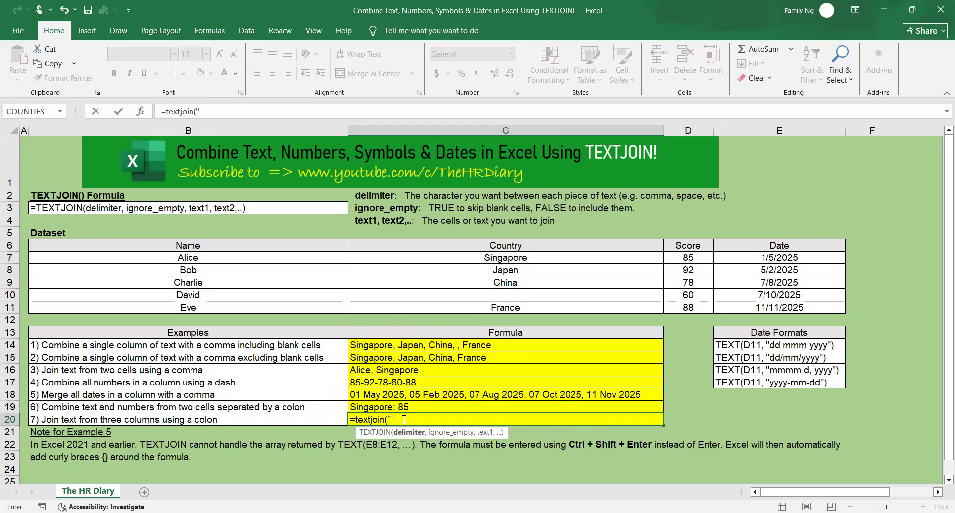
text(: ",tru)
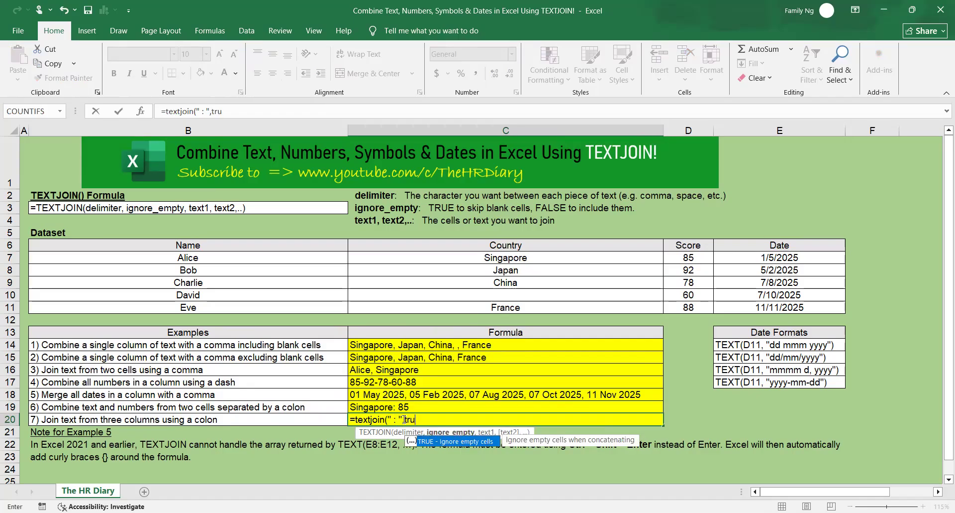
text(e,)
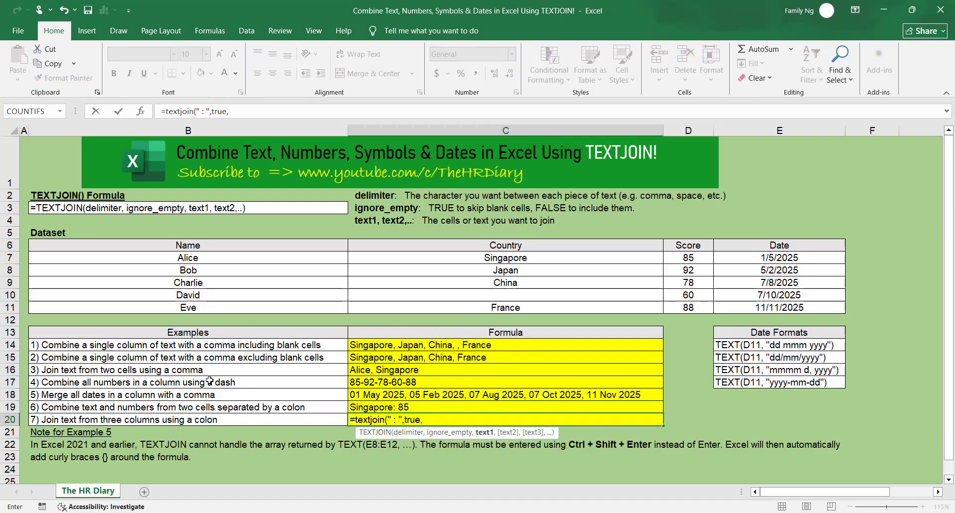
Step: Complete the C20 formula with the three-column range B7:D11 and commit it
click(173, 259)
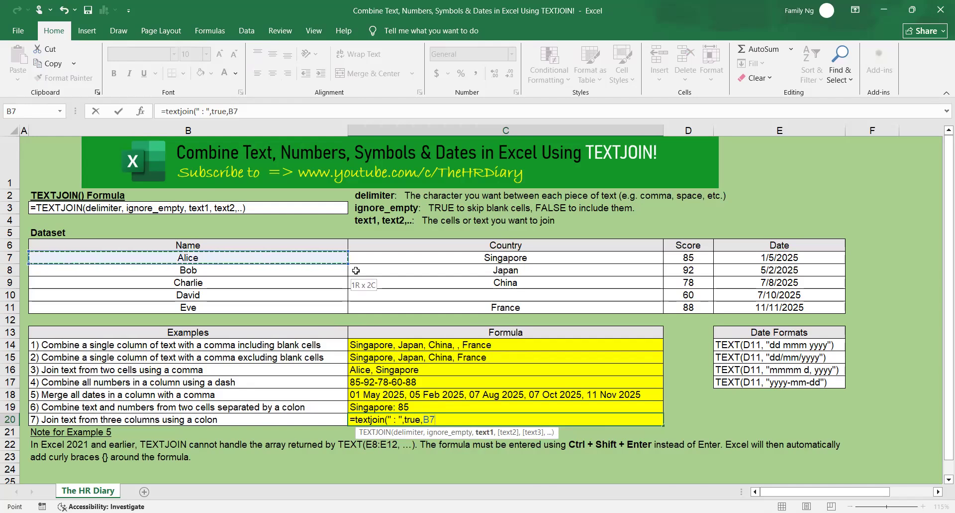
drag(562, 305, 676, 304)
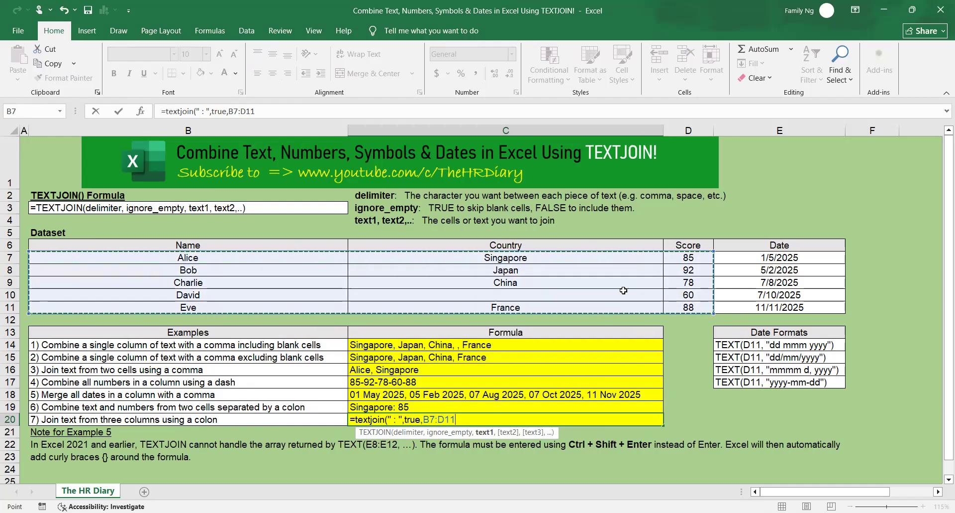
click(307, 110)
text())
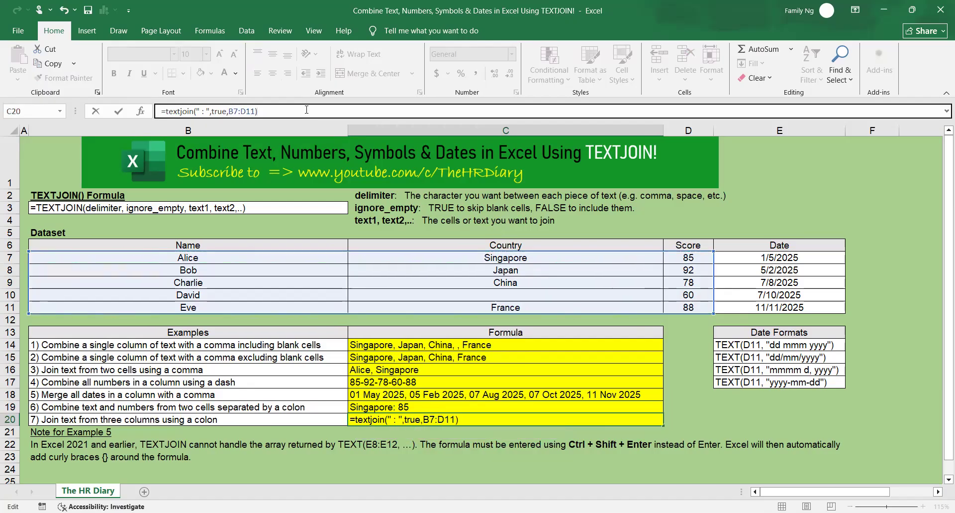
key(Return)
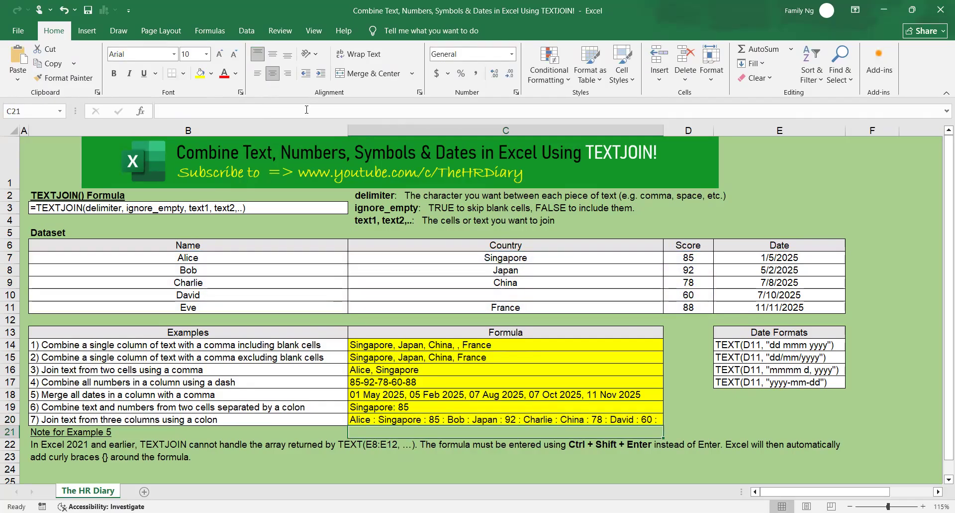
Step: Replace the range in the C20 formula with B7:D7 so it joins only the first dataset row's name, country and score
key(Up)
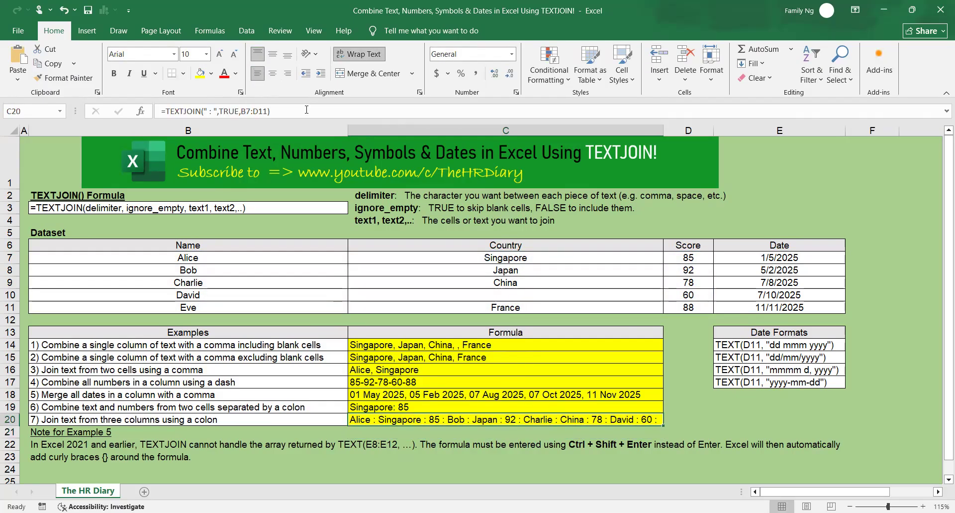
click(242, 111)
drag(242, 111, 267, 111)
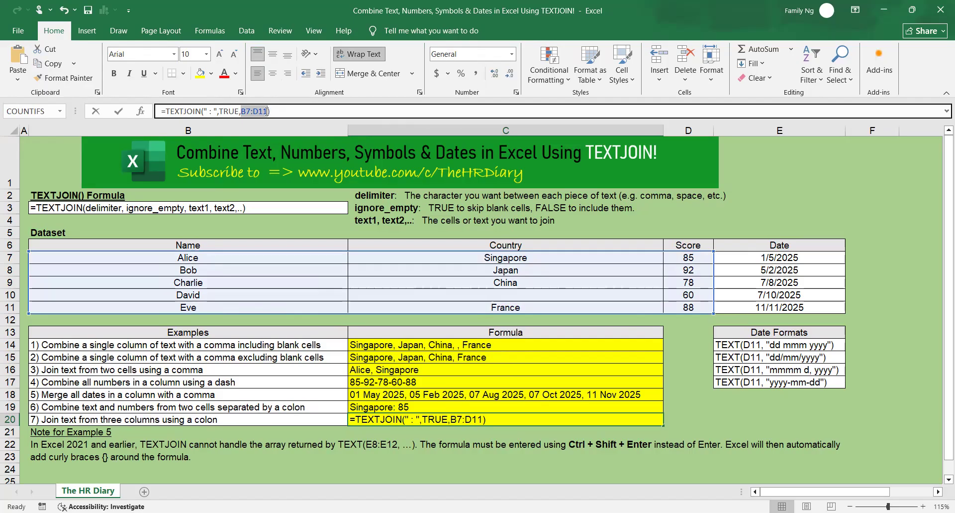
drag(230, 254, 688, 257)
click(345, 111)
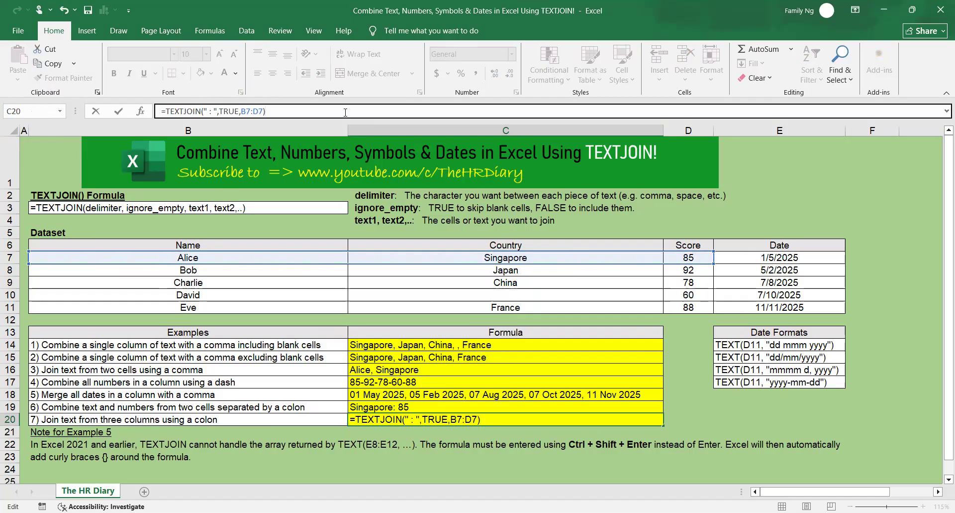
key(Return)
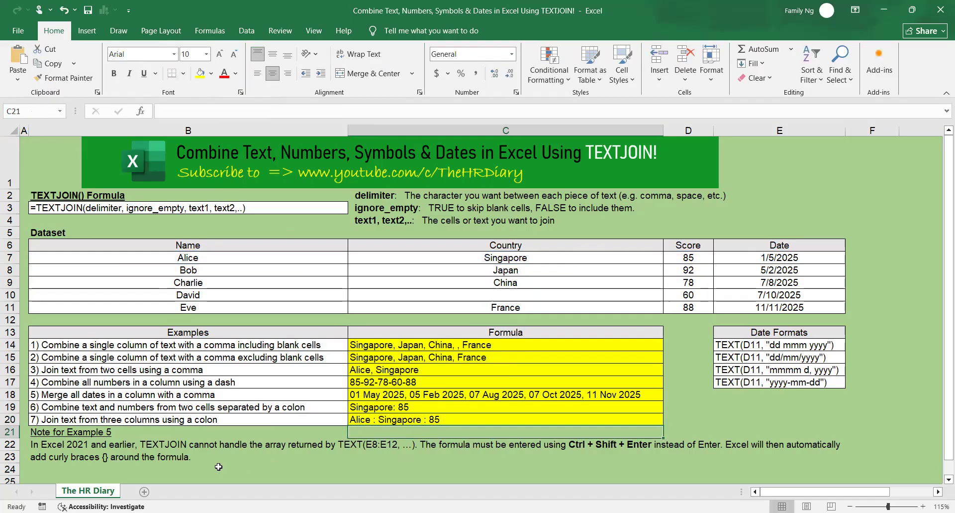
Step: Check the C20 formula's delimiter and range against the source cells B7:D7
click(390, 419)
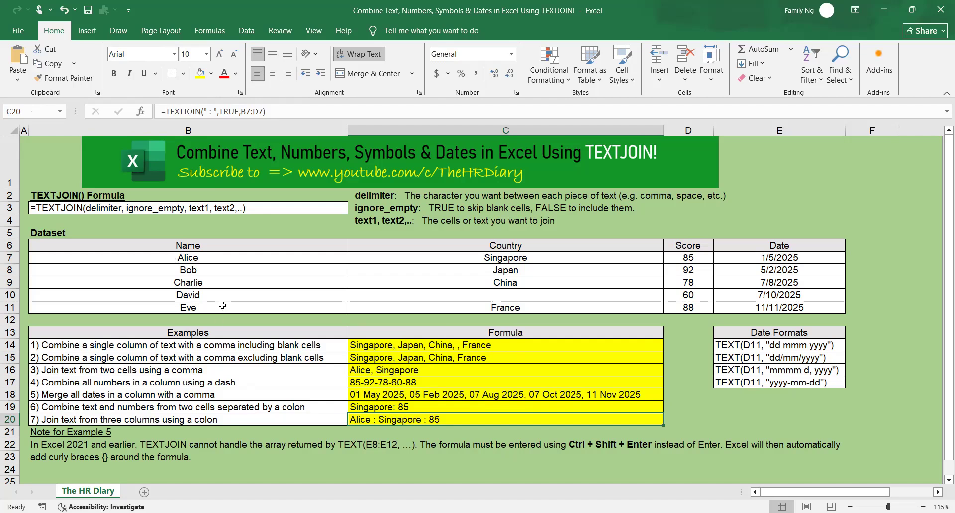
click(268, 260)
drag(268, 260, 689, 260)
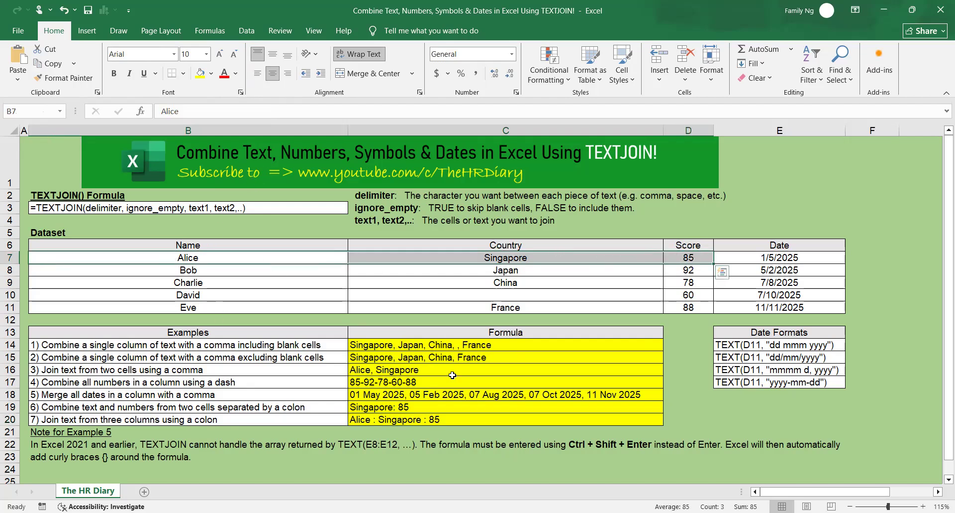
click(421, 418)
click(244, 111)
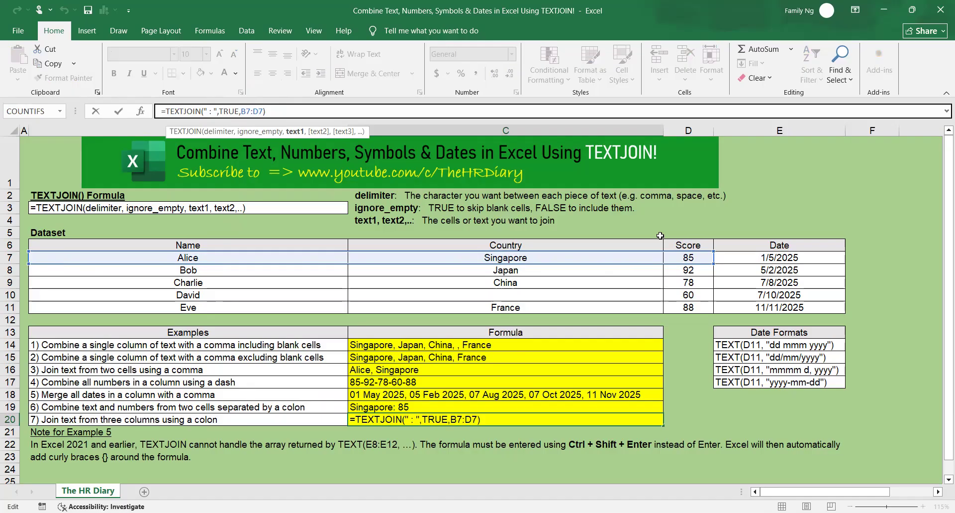
key(ctrl+Return)
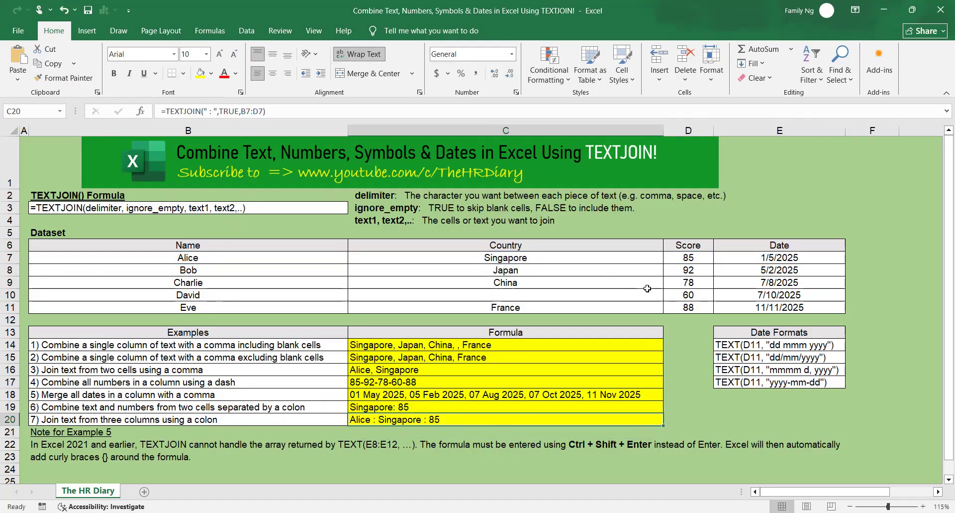
Step: Insert two blank rows above the "Note for Example 5" heading to make room below example 7
scroll(655, 388, down, 1)
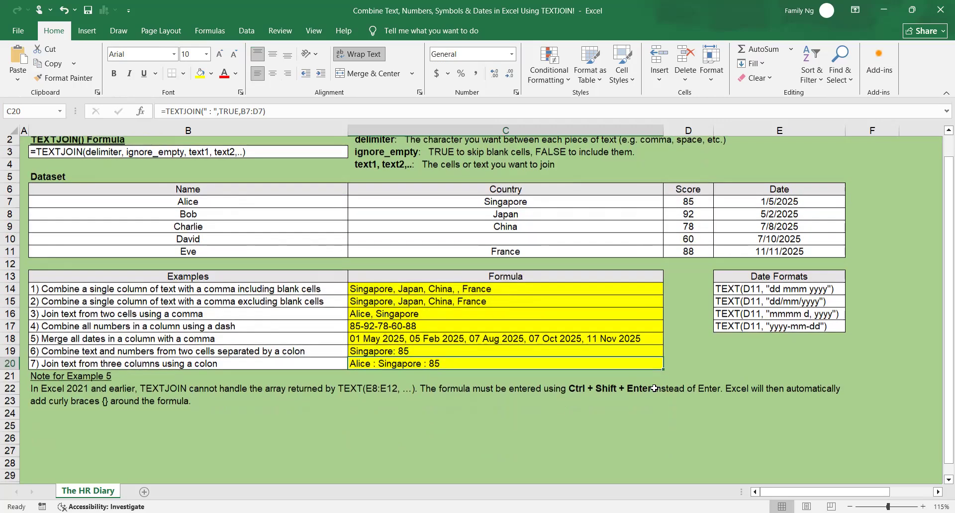
scroll(655, 387, down, 1)
drag(665, 347, 666, 402)
click(472, 349)
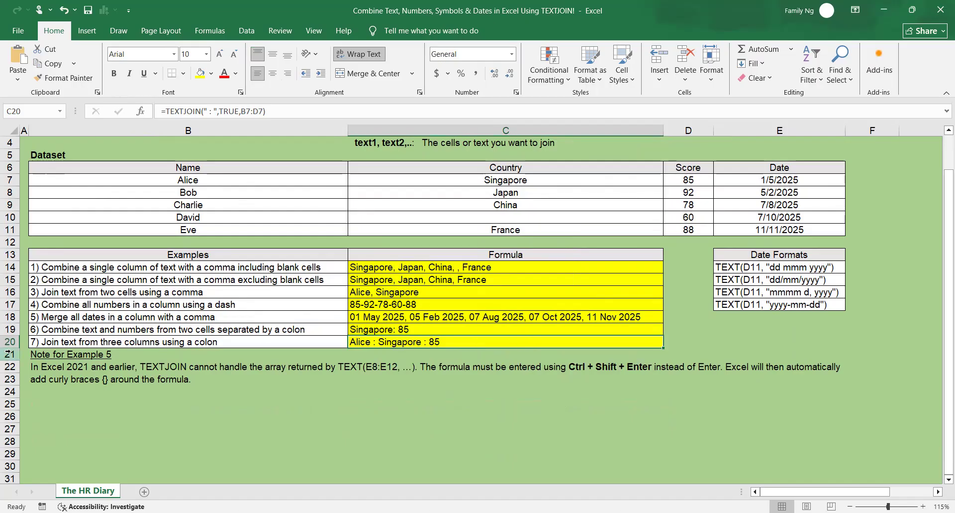
drag(7, 353, 53, 357)
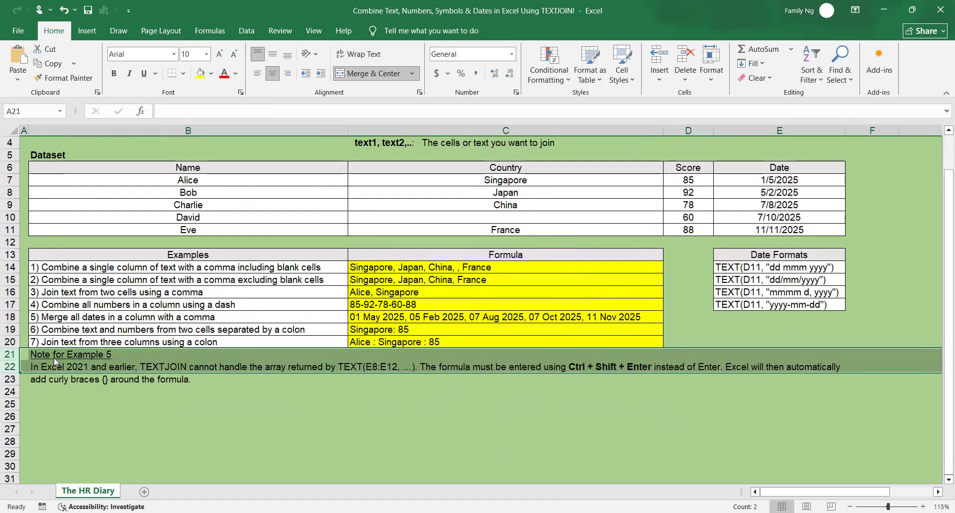
right_click(54, 357)
click(121, 258)
Step: Fill the C20 TEXTJOIN formula down through C22
click(642, 343)
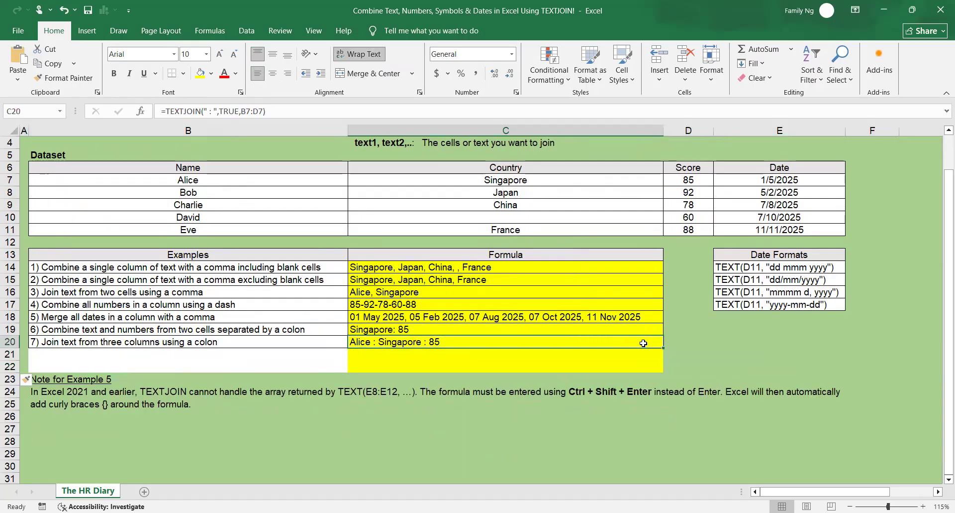
drag(664, 349, 666, 372)
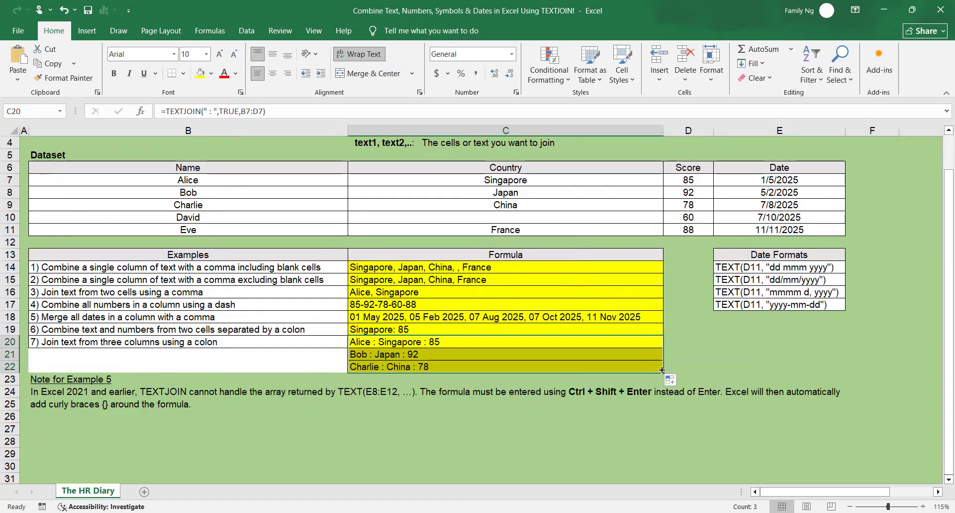
click(543, 352)
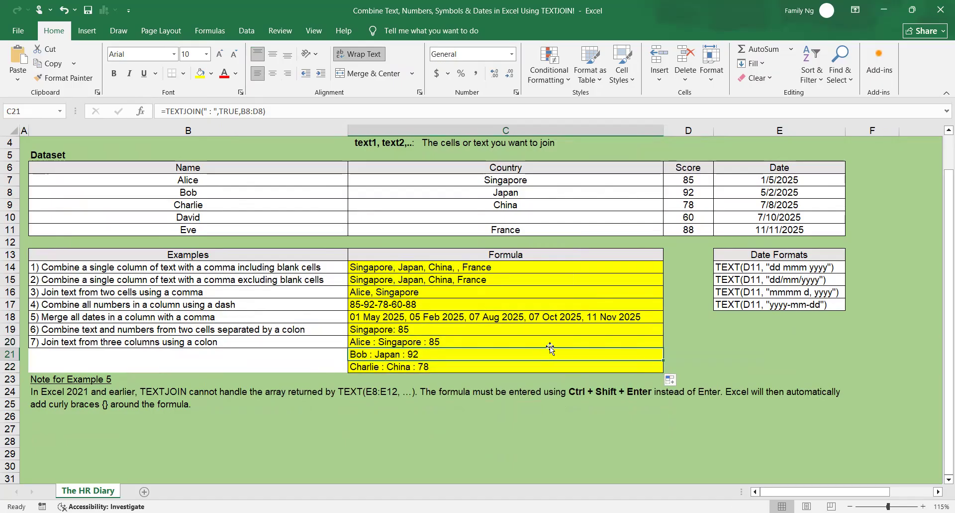
Step: Compare the joined text in C21 and C22 with the source cells in dataset rows 8 and 9
scroll(442, 336, up, 1)
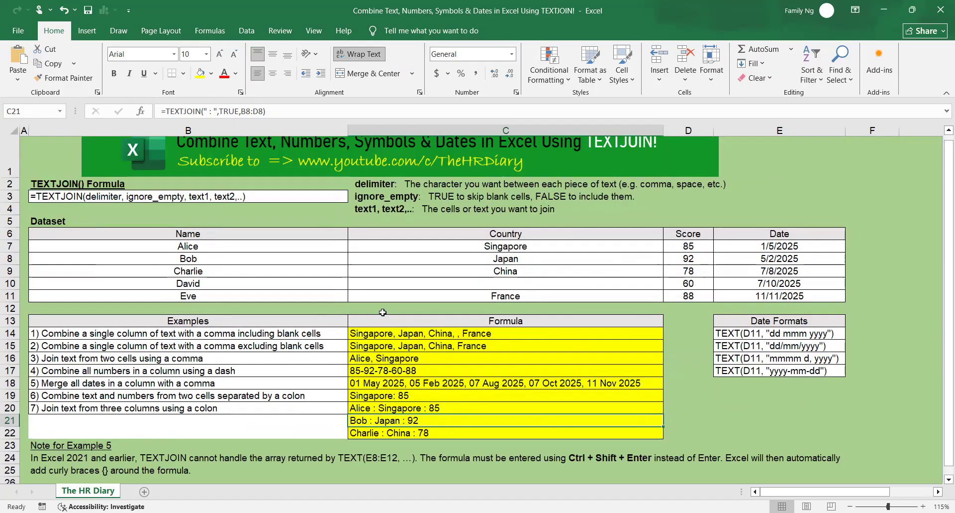
click(287, 271)
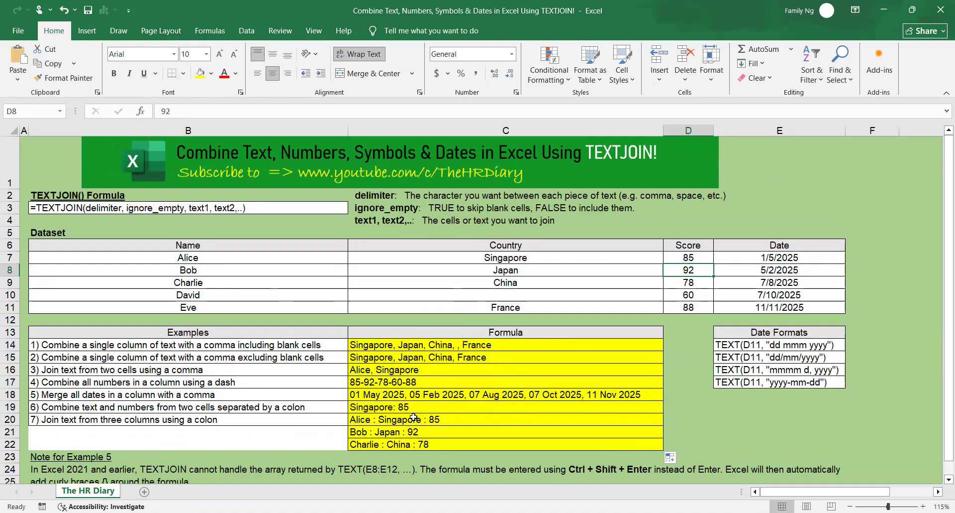
click(386, 434)
drag(267, 282, 692, 283)
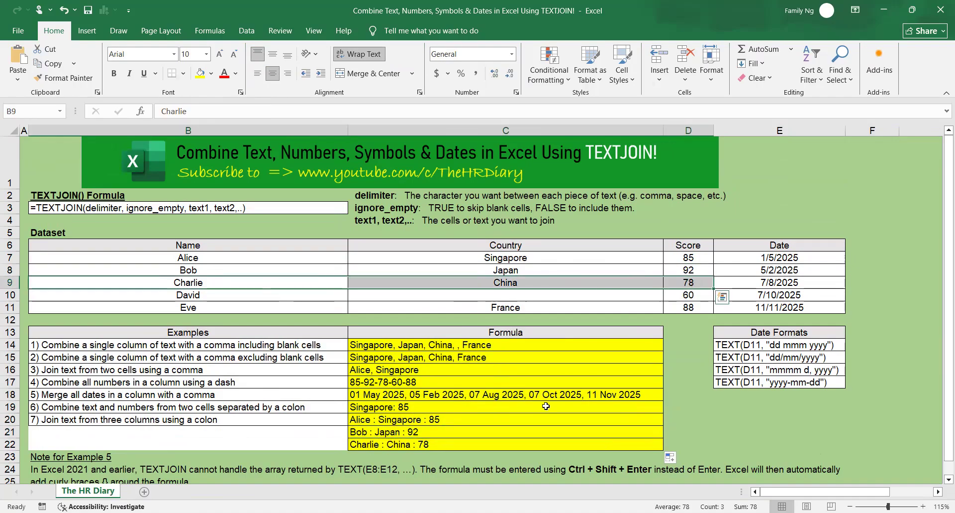
scroll(589, 353, down, 1)
scroll(589, 353, down, 1)
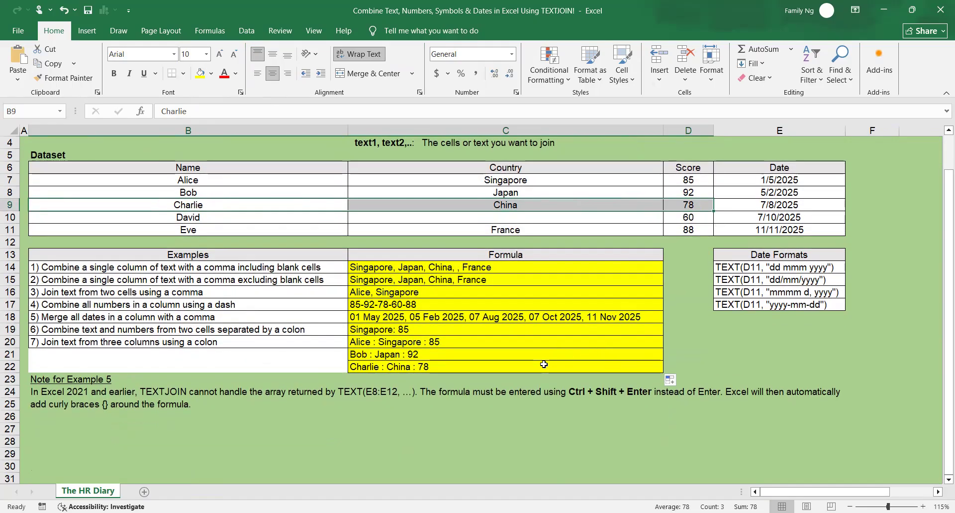
Step: Review the example descriptions in B14:B19 and the formula in C15
scroll(542, 361, up, 1)
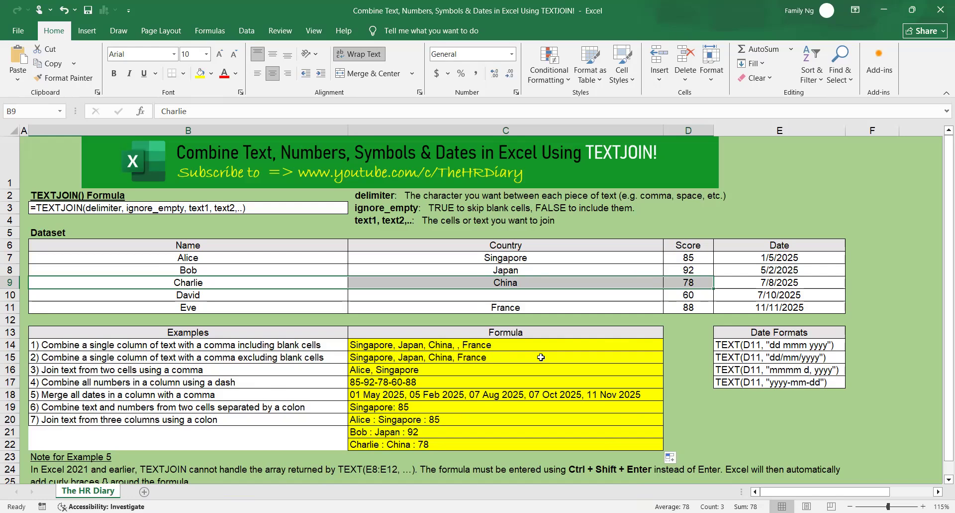
drag(211, 345, 211, 407)
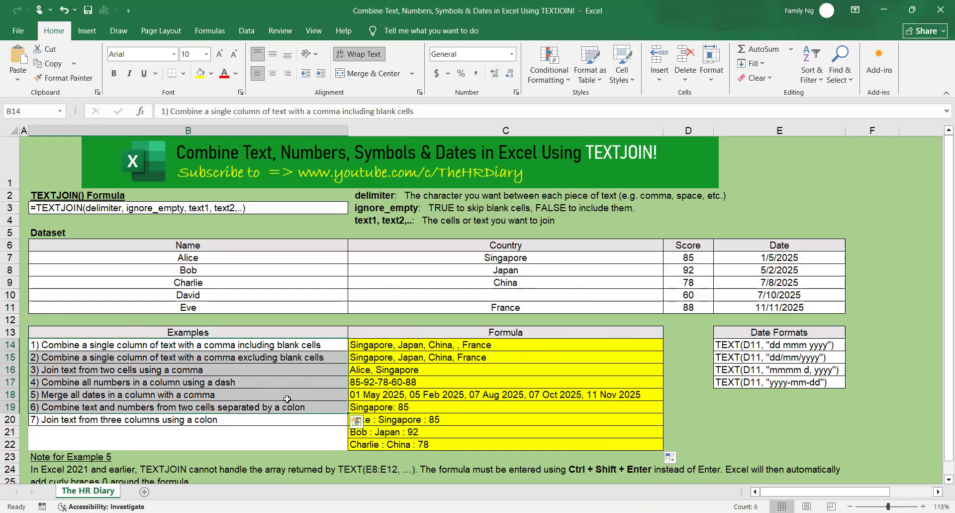
click(450, 358)
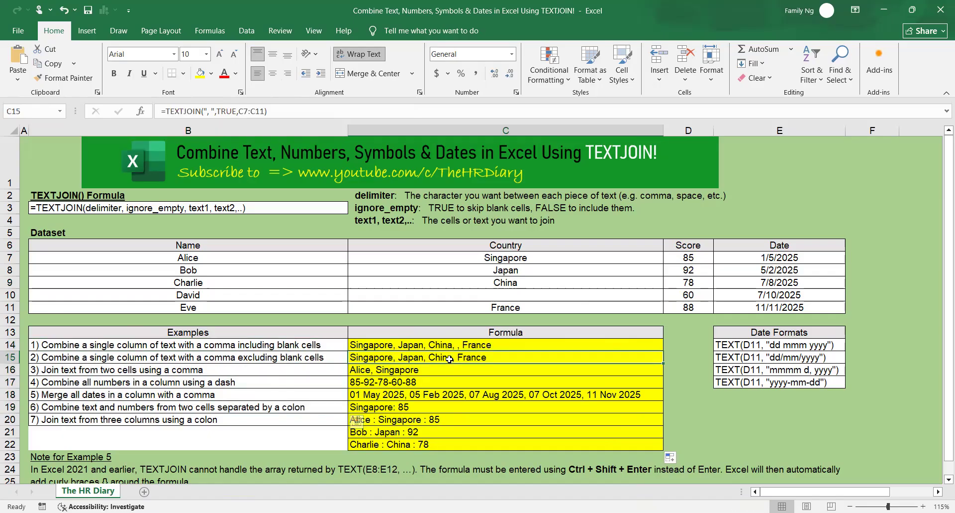